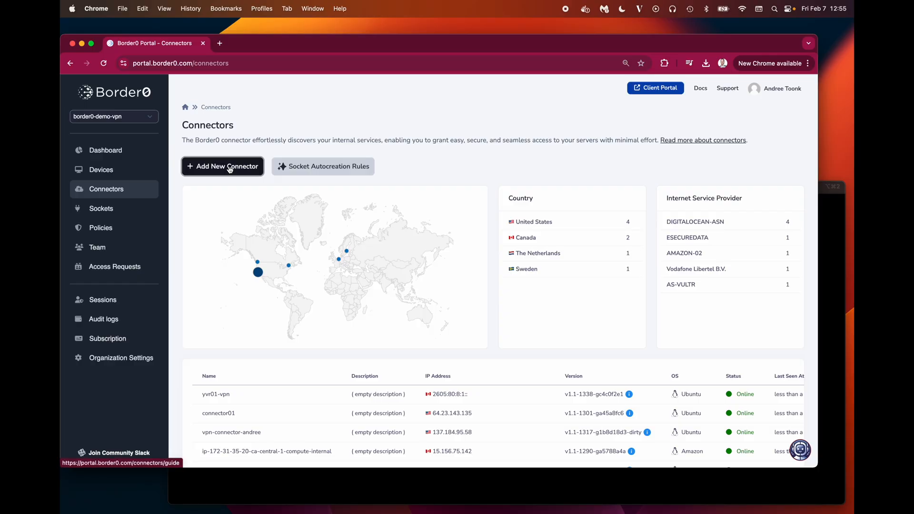
Add a new Linux connector by copying its install command with the invite code and running it in the server's terminal
left_click(230, 169)
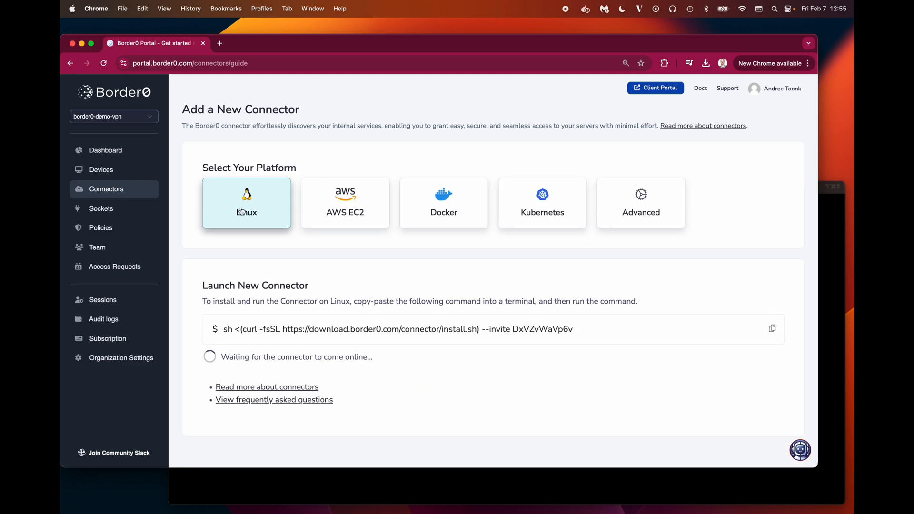
left_click(772, 329)
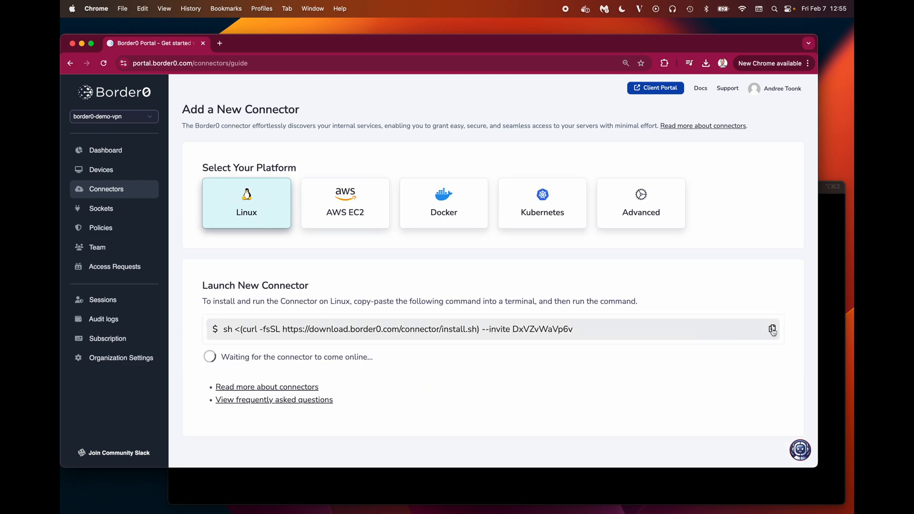
left_click(826, 322)
key("super+v")
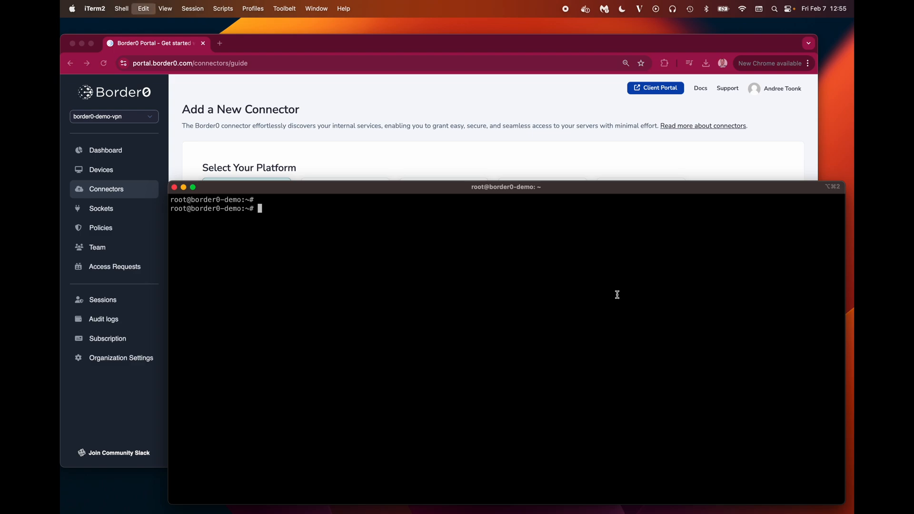
key("Return")
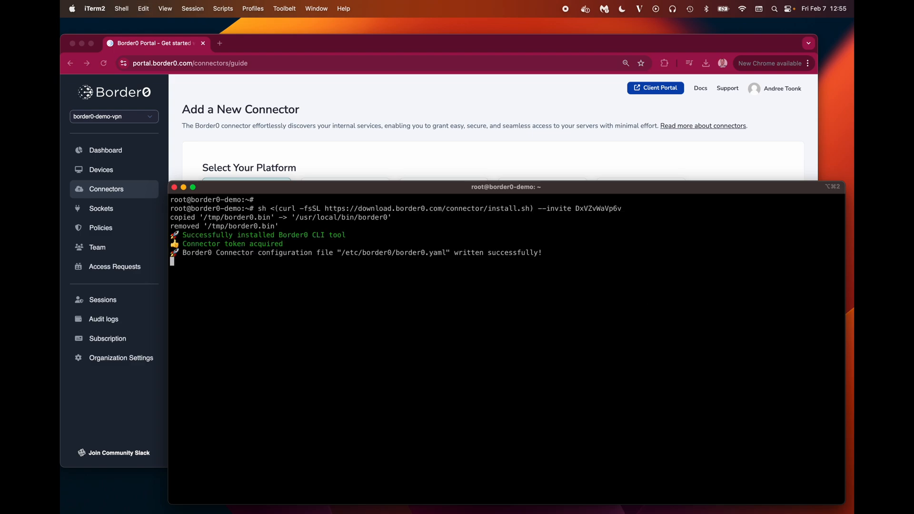
left_click(546, 139)
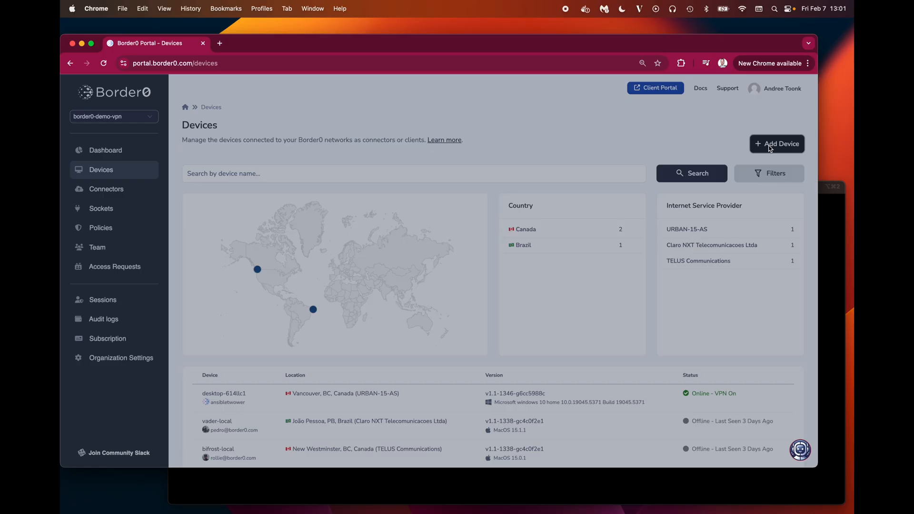
Add a client device by downloading Border0 for macOS and installing the package, authorizing the installation with the account password
left_click(777, 143)
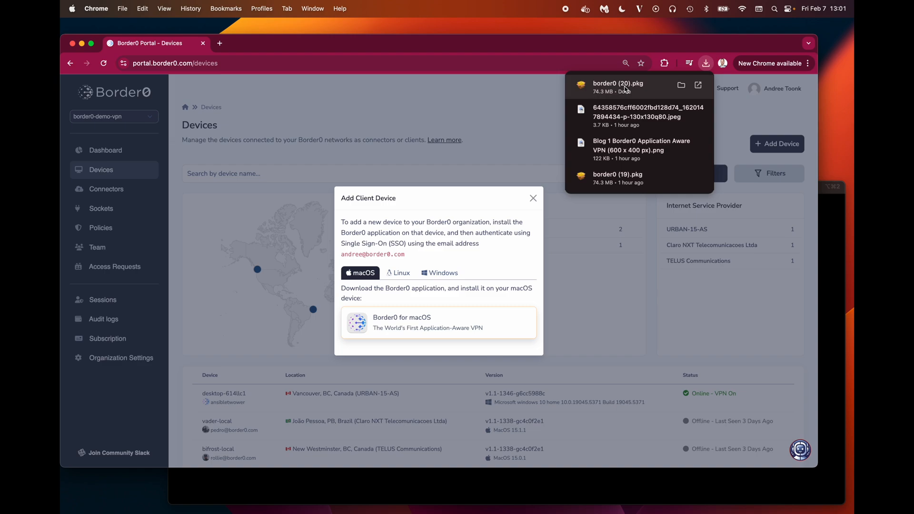
left_click(625, 89)
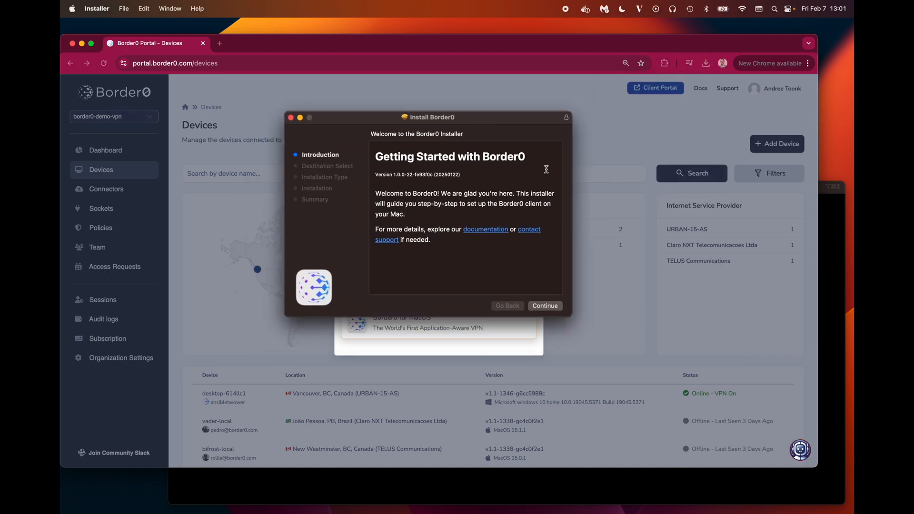
left_click(546, 306)
left_click(546, 306)
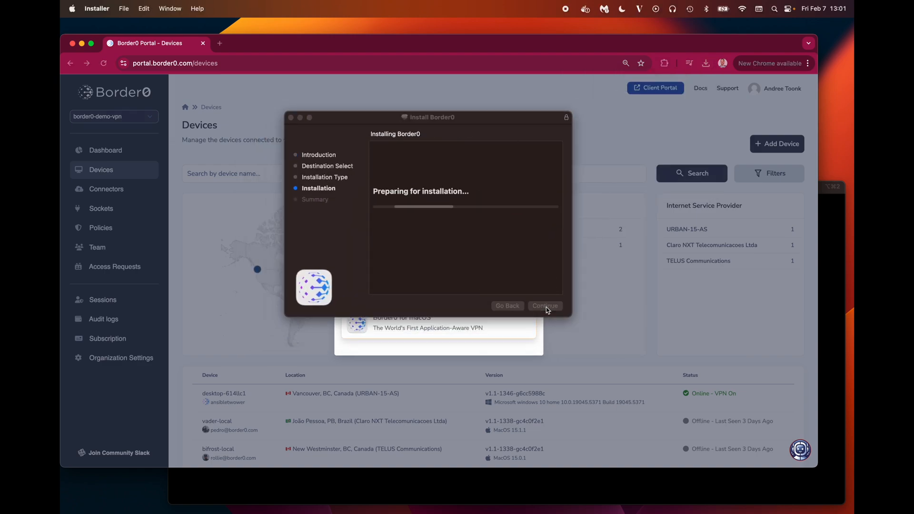
type("**********")
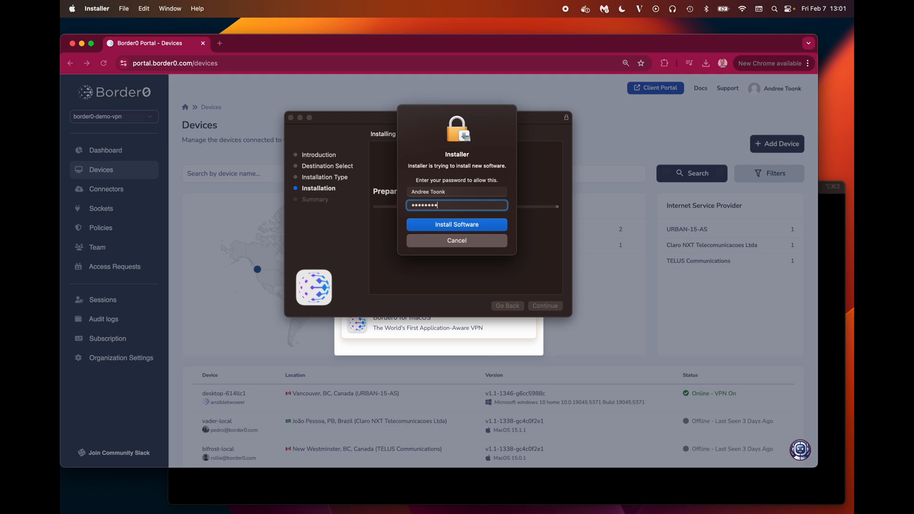
key("Return")
left_click(489, 185)
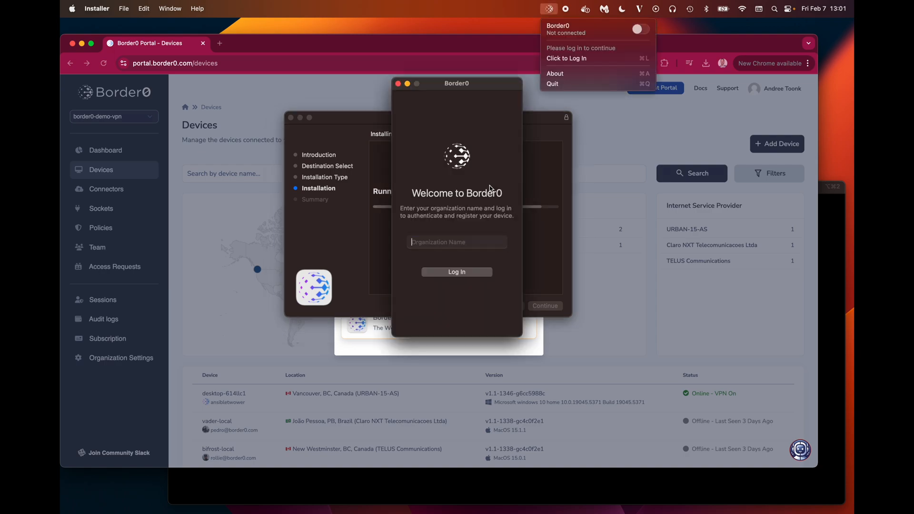
Log in to the Border0 client under the organization border0-demo-vpn with a Google account and allow the device authorization
left_click(437, 246)
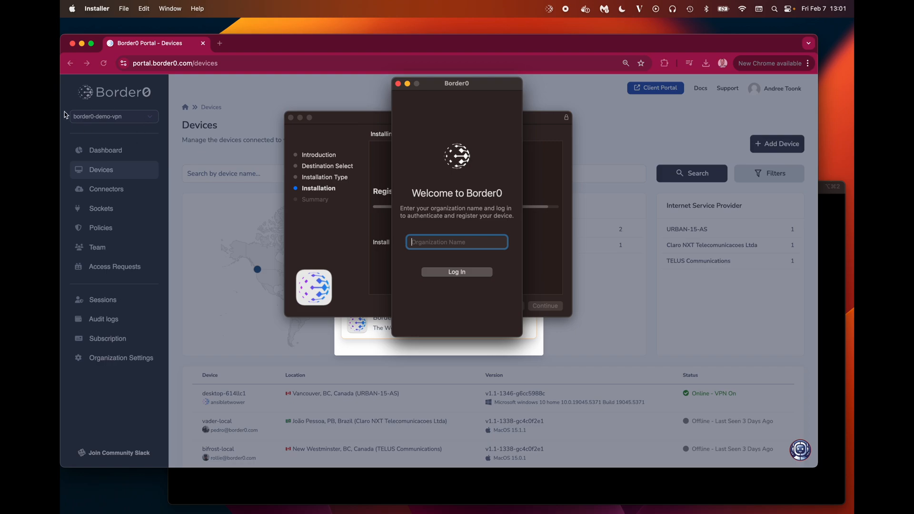
type("border0-demo-vpn")
left_click(450, 272)
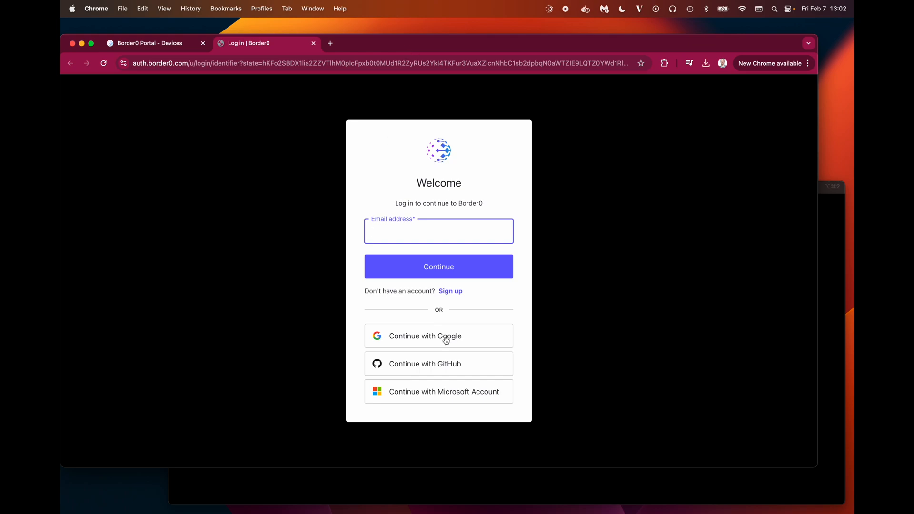
left_click(443, 335)
left_click(494, 230)
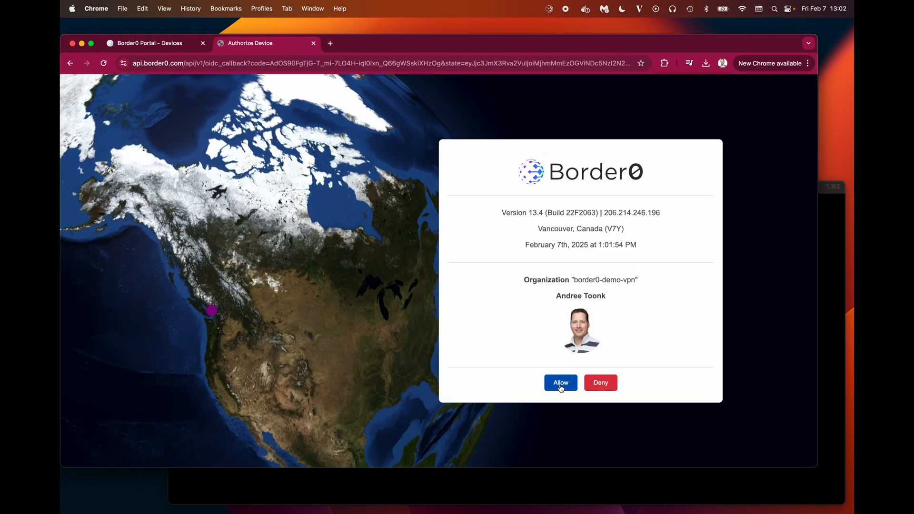
left_click(561, 386)
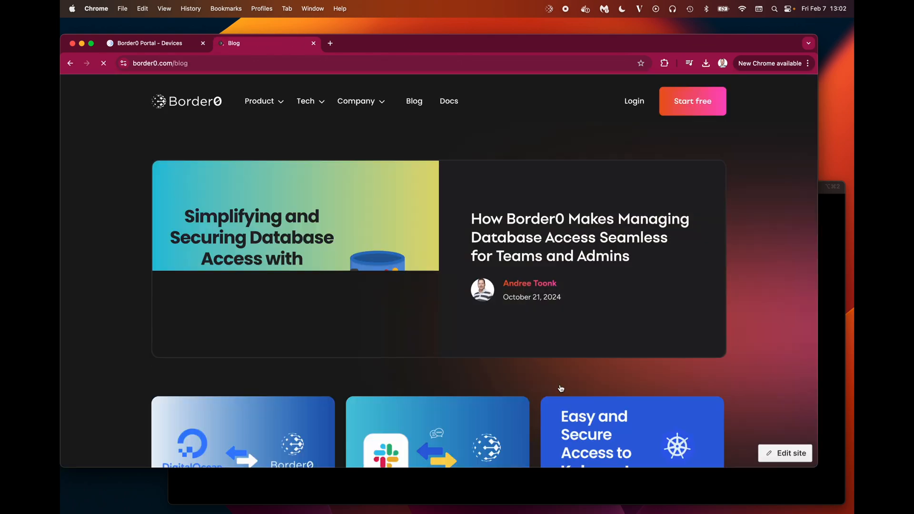
Reload the portal's device list, view the details of macbook-air-4-local, and check the Border0 client's status
left_click(167, 43)
left_click(127, 170)
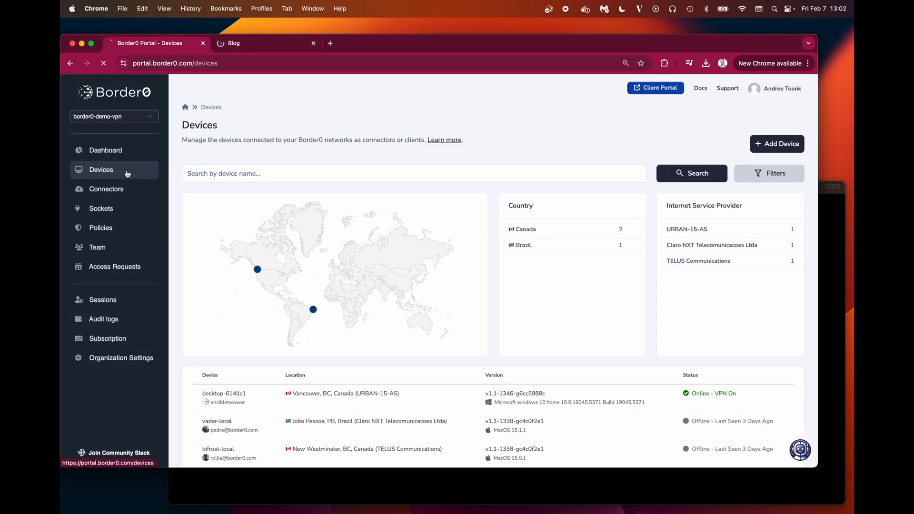
scroll(365, 428, "down", 1)
left_click(369, 431)
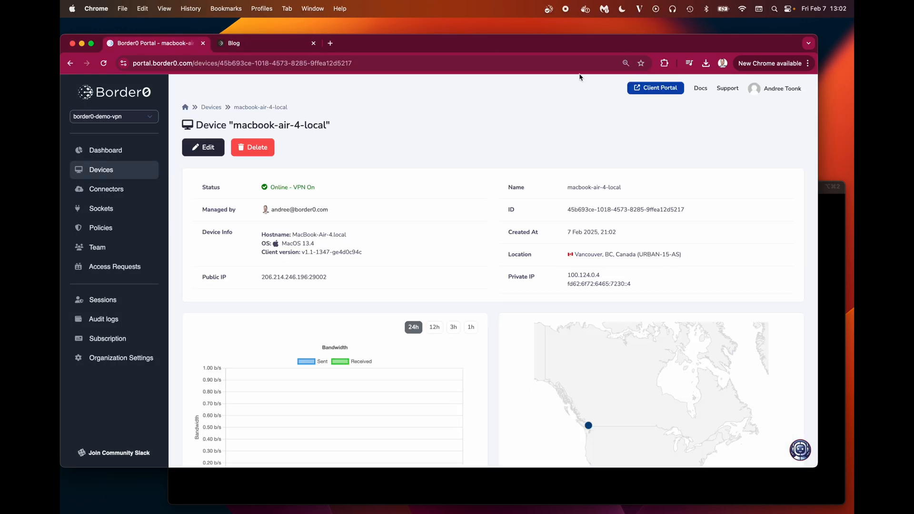
left_click(548, 9)
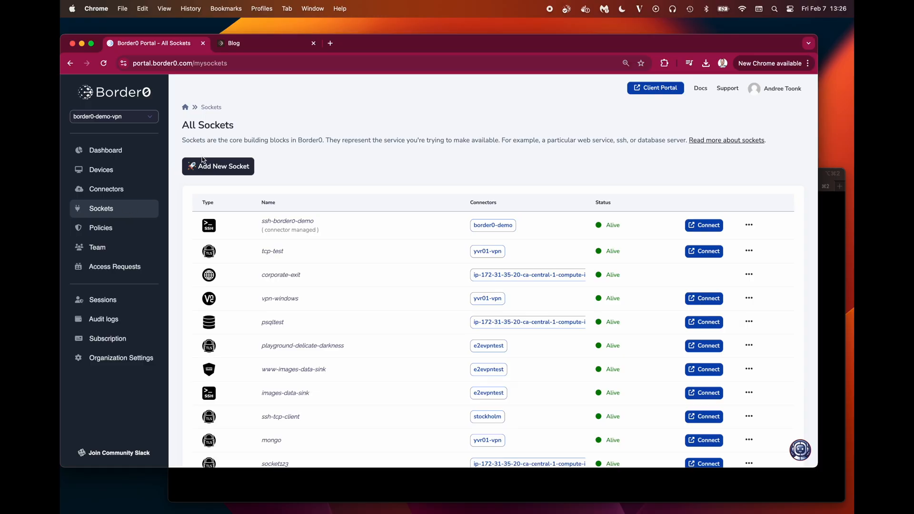
Start a new Subnet Router socket and name it my-private-rfc1918-network
left_click(234, 170)
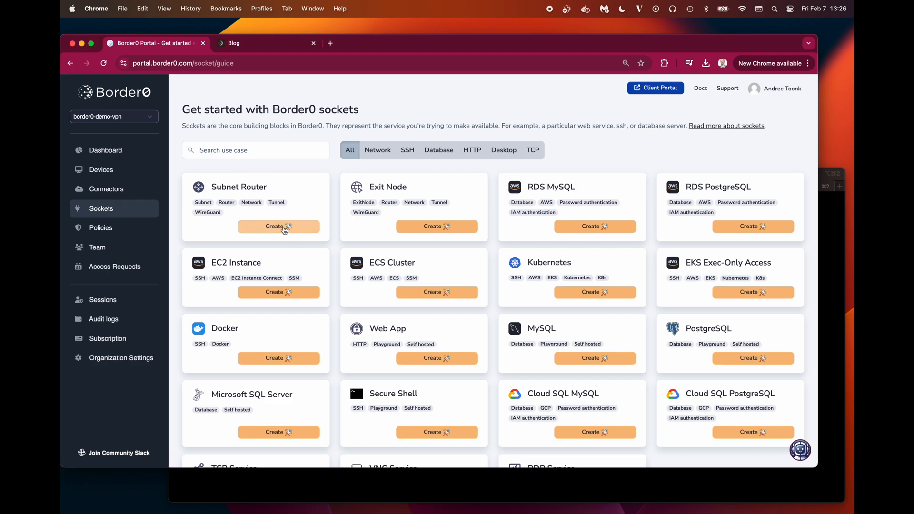
left_click(280, 227)
double_click(252, 196)
triple_click(253, 195)
type("my-p")
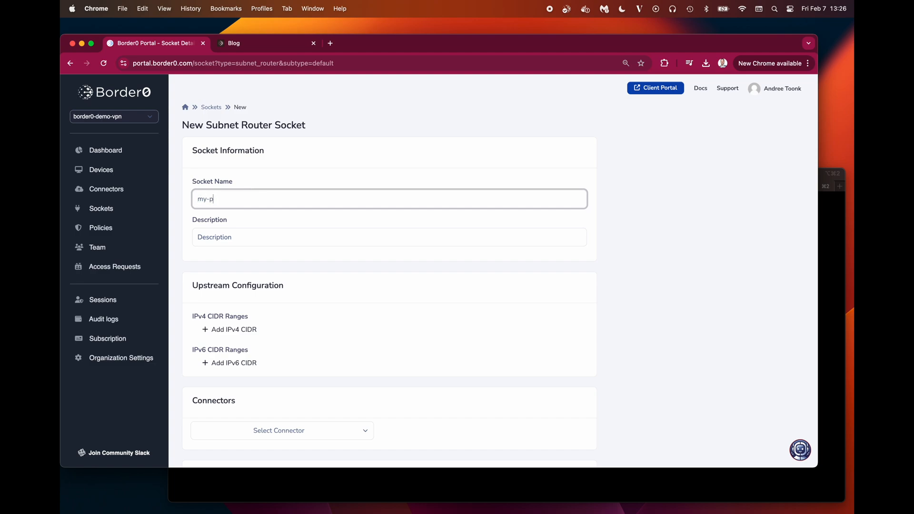
type("rivate-rfc1918-network")
Add the IPv4 CIDR range 10.124.0.0/22, assign the border0-demo connector, and create the socket
left_click(234, 329)
left_click(236, 335)
key("super+v")
scroll(306, 349, "down", 3)
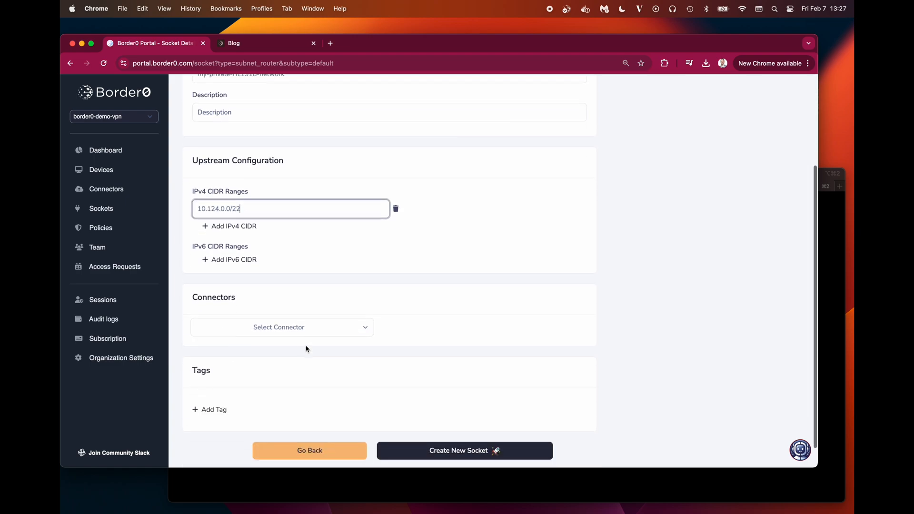
left_click(302, 329)
left_click(259, 305)
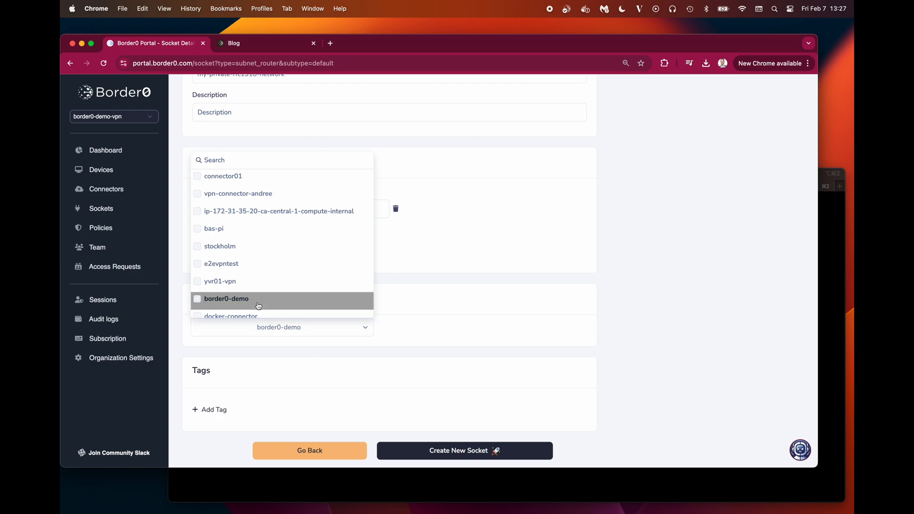
left_click(468, 376)
left_click(470, 452)
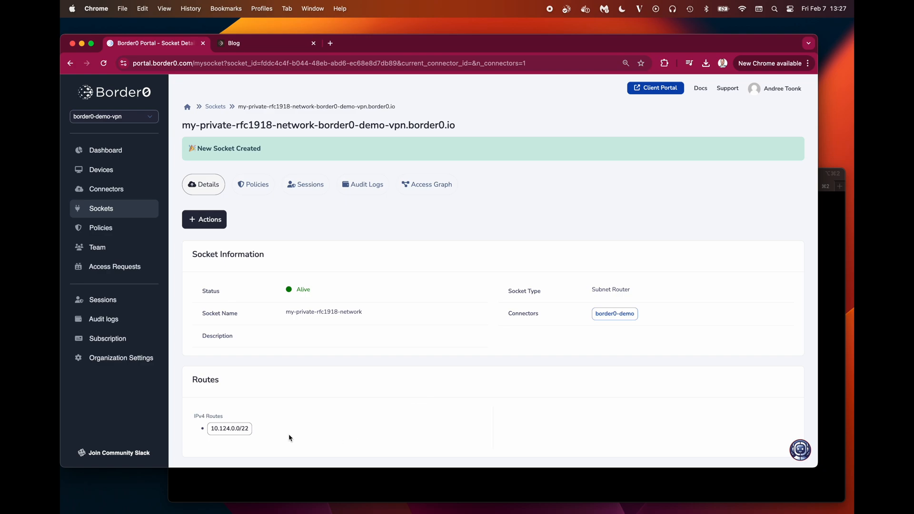
Copy the socket's 10.124.0.0/22 route and run route get on it in the local terminal to check the interface used
left_click(243, 430)
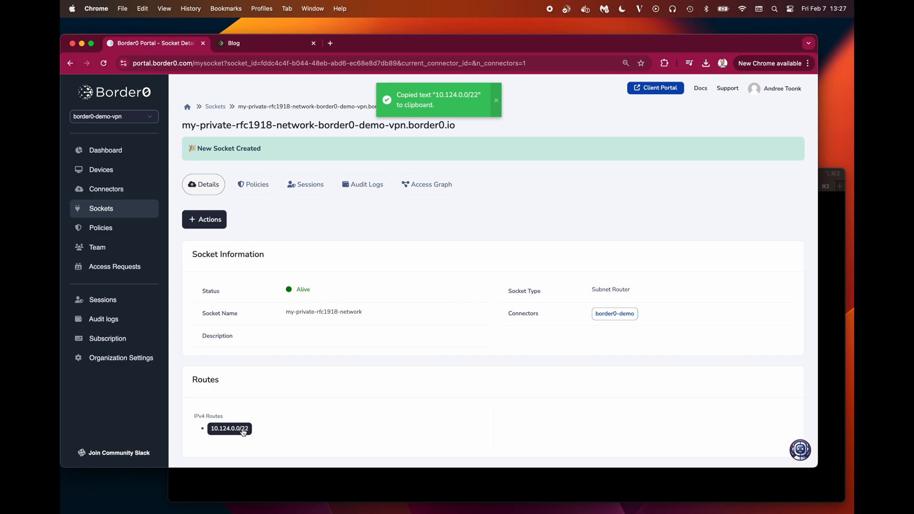
key("super+Tab")
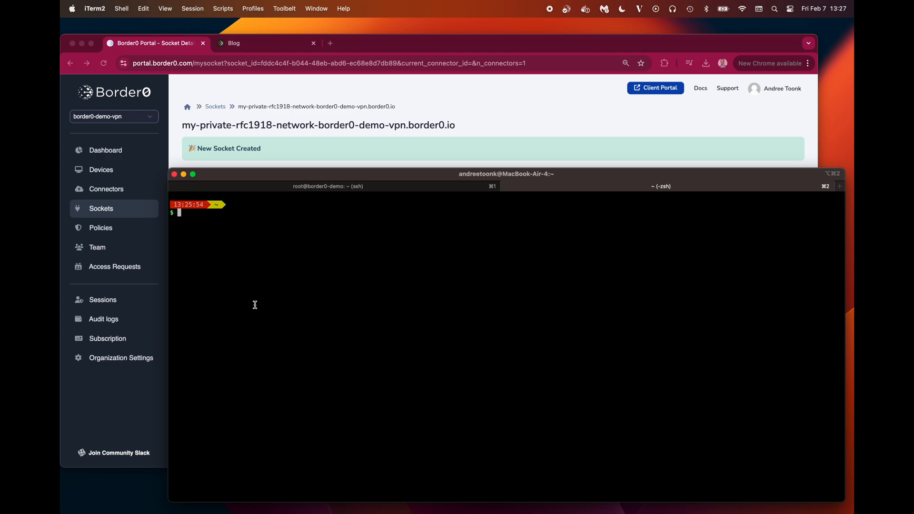
type("route get")
key("super+v")
key("Return")
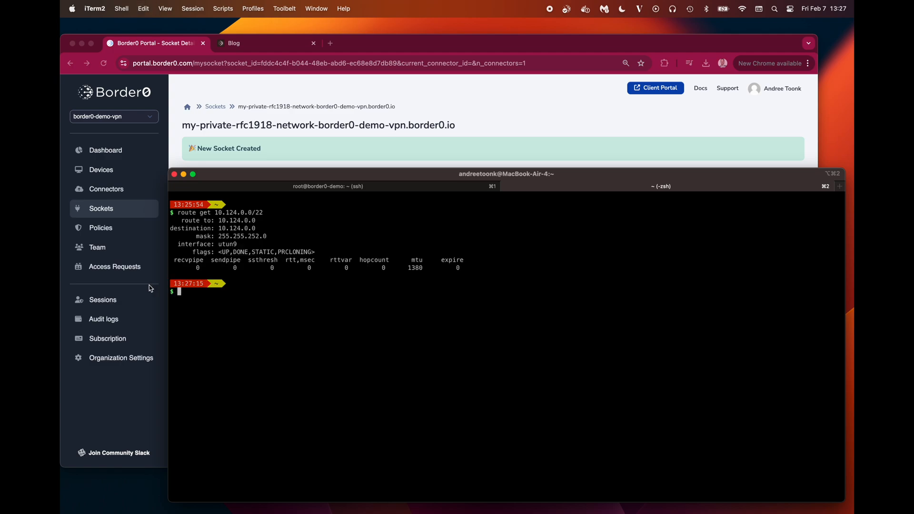
triple_click(232, 244)
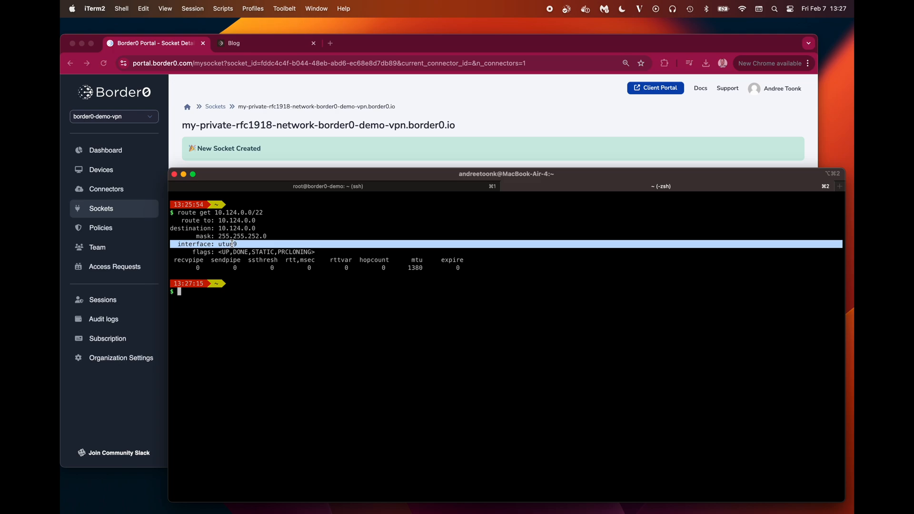
left_click(232, 244)
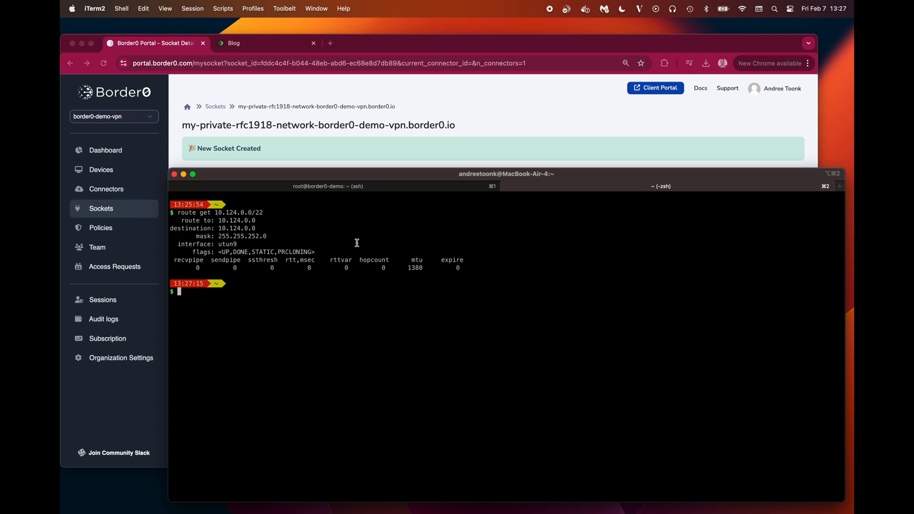
Copy the eth1 address 10.124.0.39 from the border0-demo session, ping it from the local terminal, and stop the ping
left_click(349, 188)
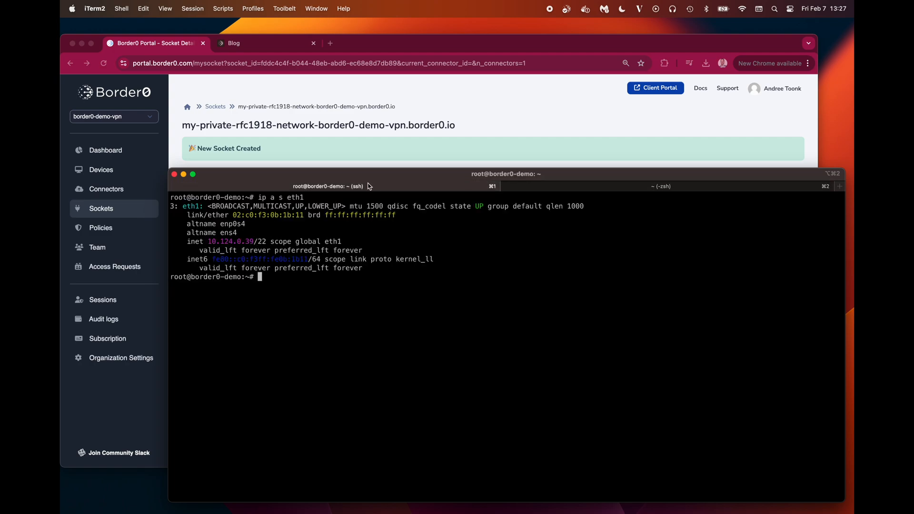
left_click_drag(255, 241, 207, 241)
left_click(563, 187)
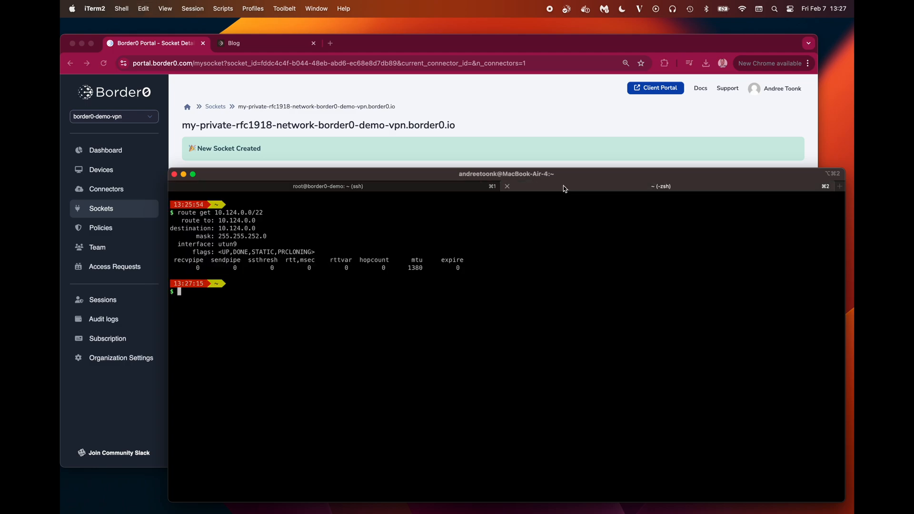
type("ping")
key("super+v")
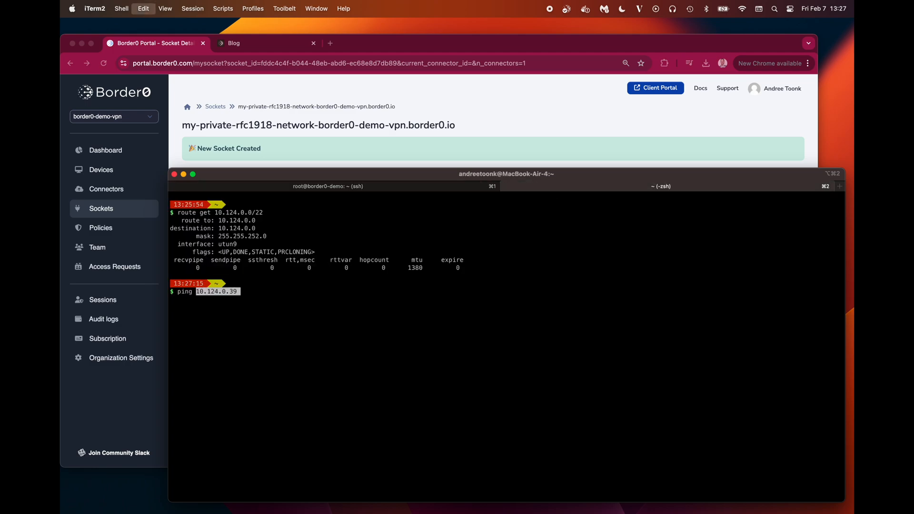
key("Return")
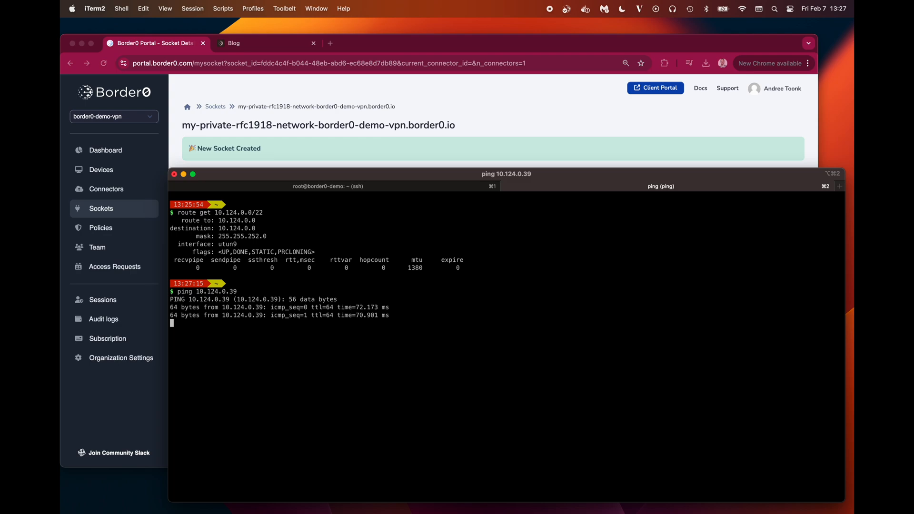
key("ctrl+c")
Connect over SSH as root to 10.124.0.39, accepting the host key, and run w to list the logged-in users
type("ssh root@")
key("super+v")
key("Return")
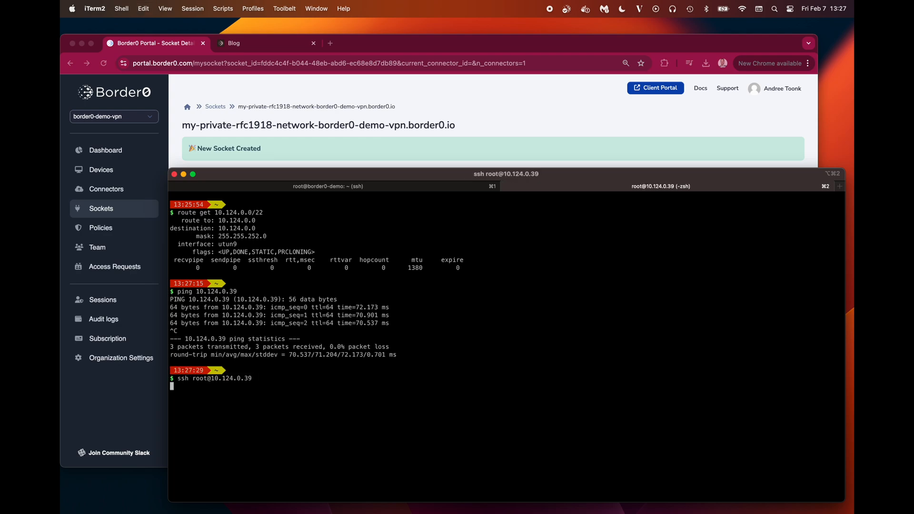
type("yes")
key("Return")
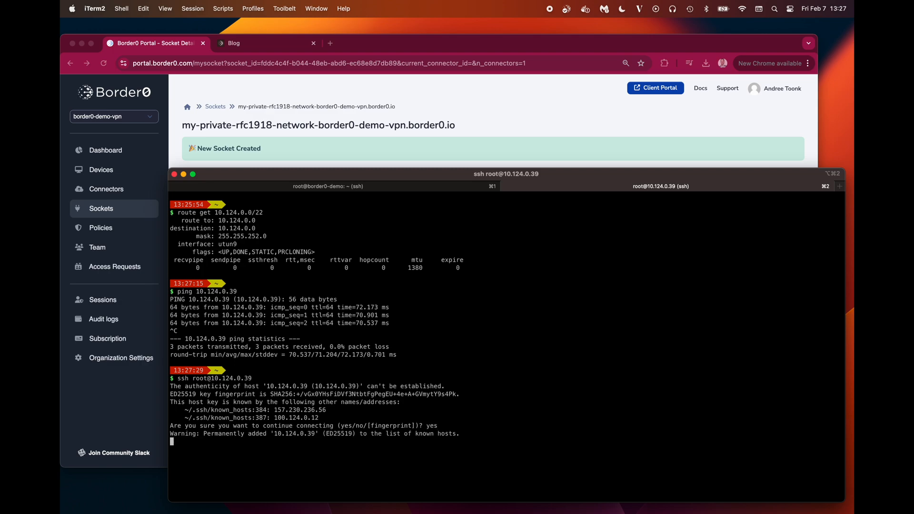
type("w")
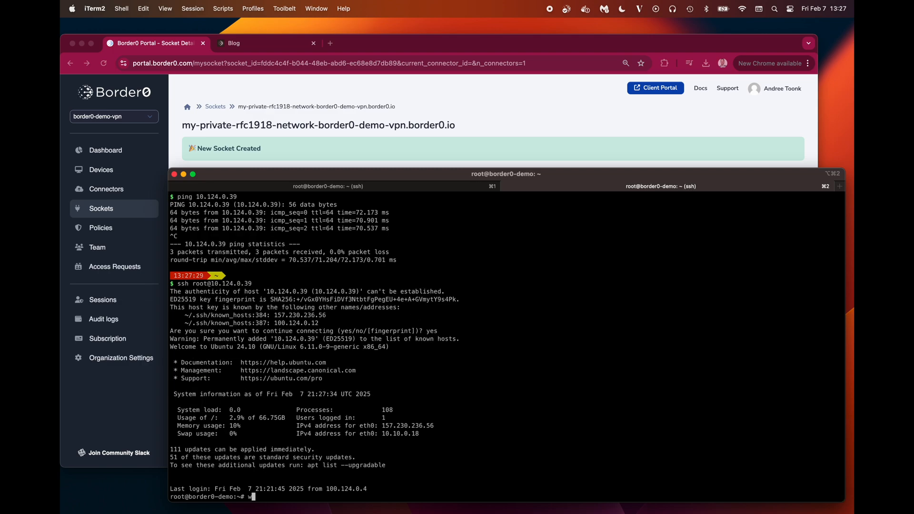
key("Return")
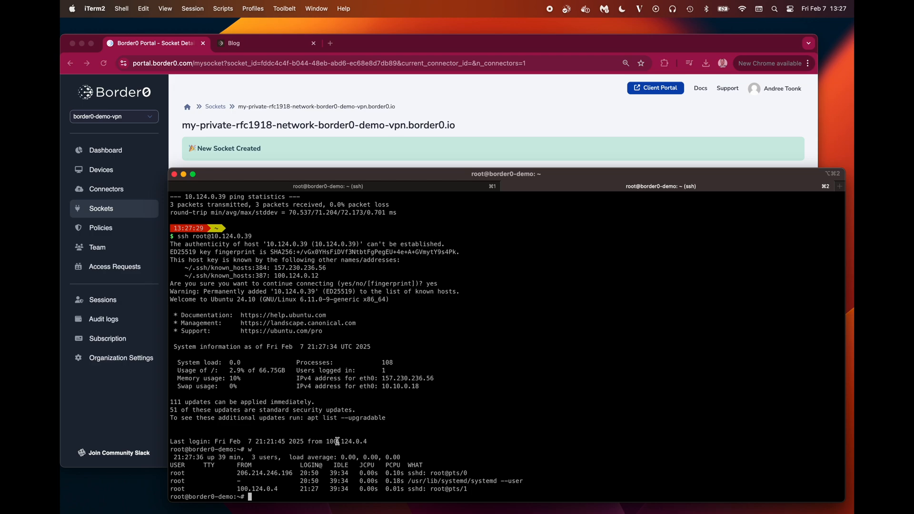
Highlight the login row from 100.124.0.4 in the w output
triple_click(257, 489)
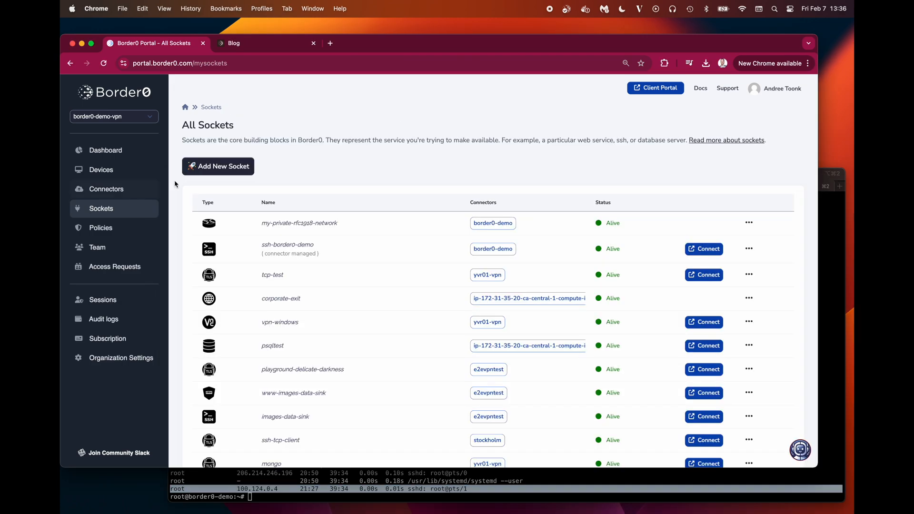
Start a new Exit Node socket in the Border0 portal and name it my-exitnode
left_click(212, 169)
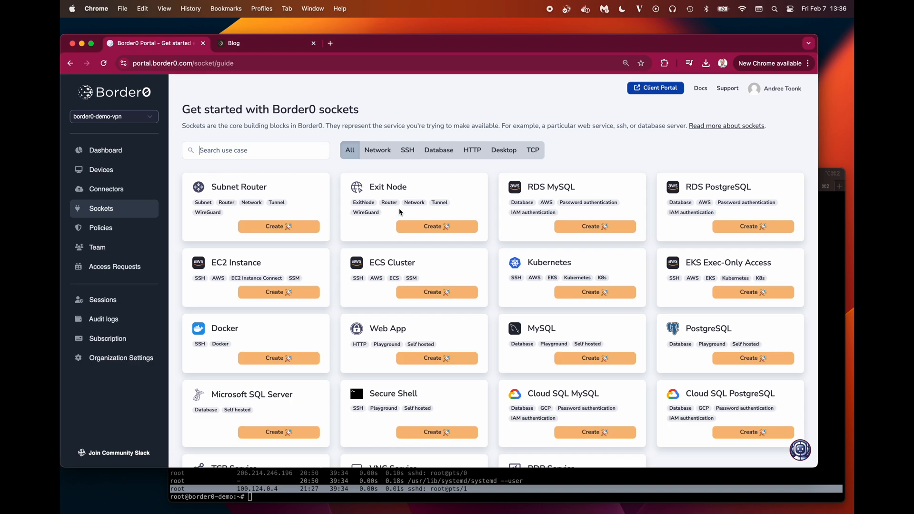
left_click(441, 227)
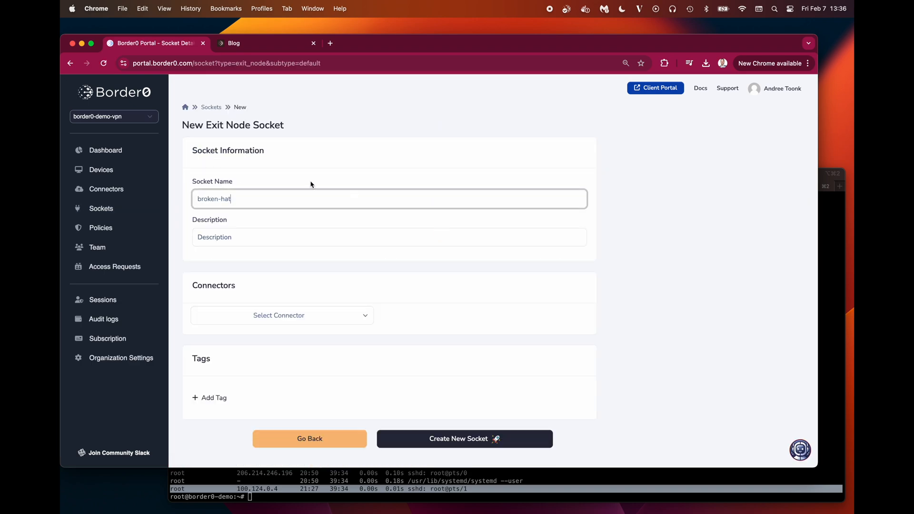
triple_click(265, 198)
type("my-exitnod")
Assign the border0-demo connector to the exit node socket and create the socket
scroll(373, 317, "down", 1)
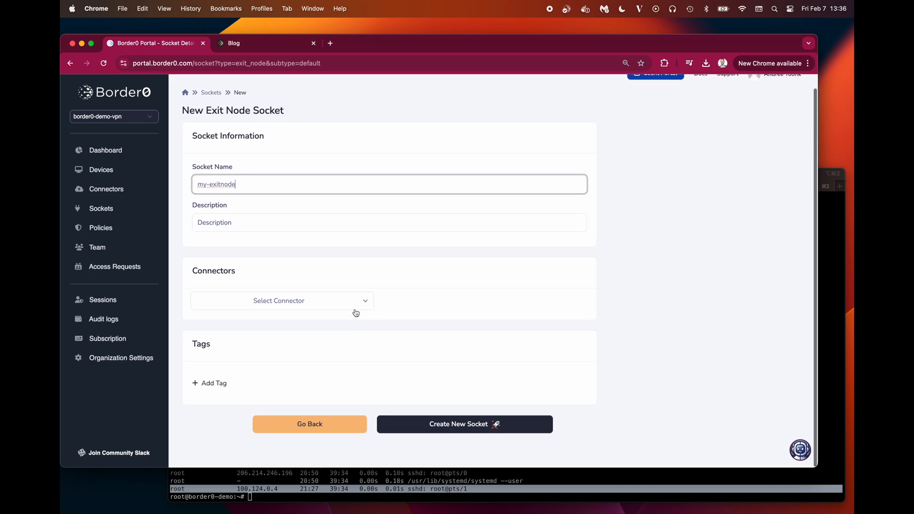
left_click(354, 305)
left_click(240, 238)
left_click(569, 317)
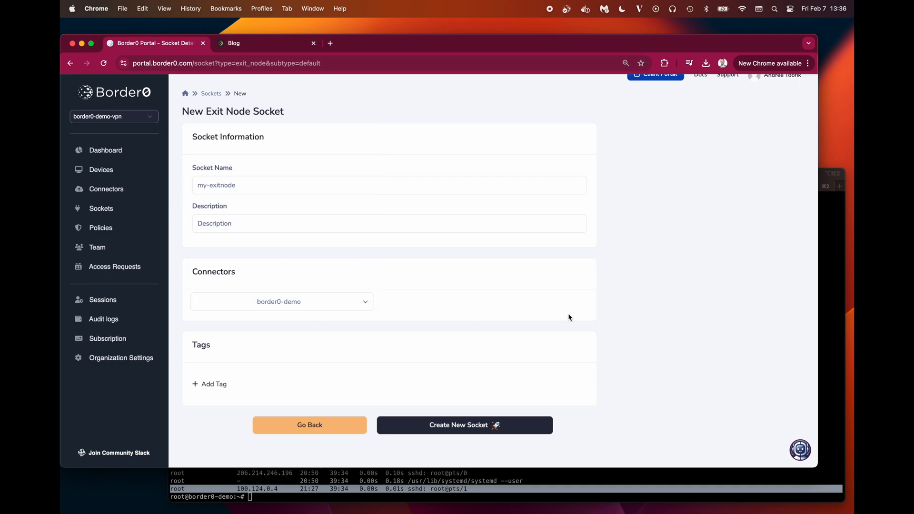
left_click(462, 426)
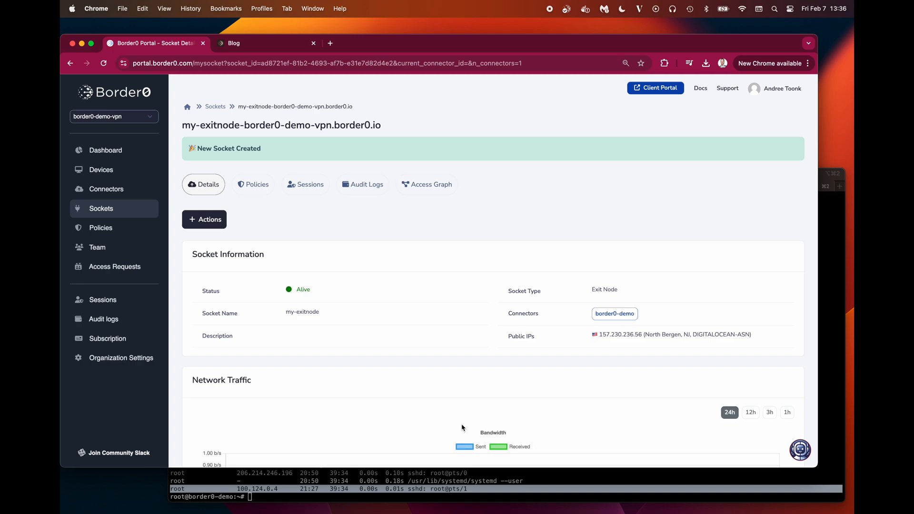
Select the new socket's public IP and set my-exitnode as the exit node in the Border0 macOS client
double_click(626, 335)
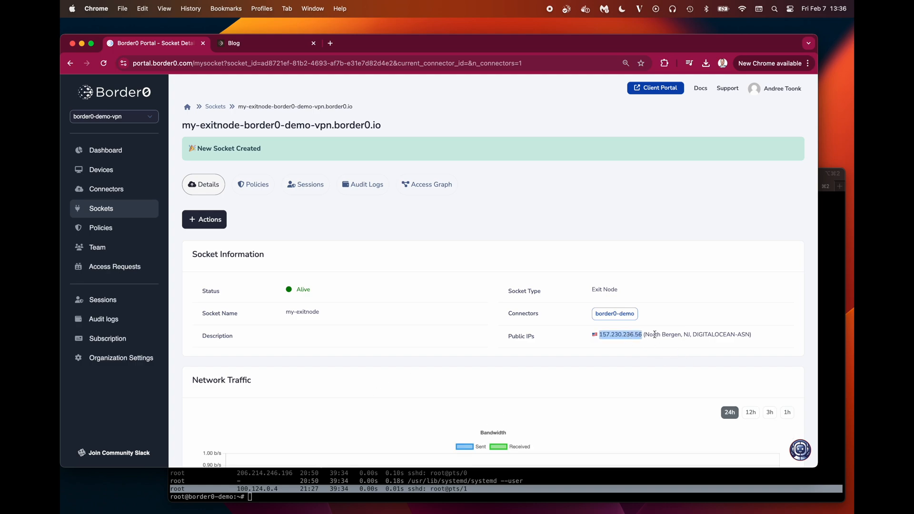
left_click(566, 9)
mouse_move(619, 94)
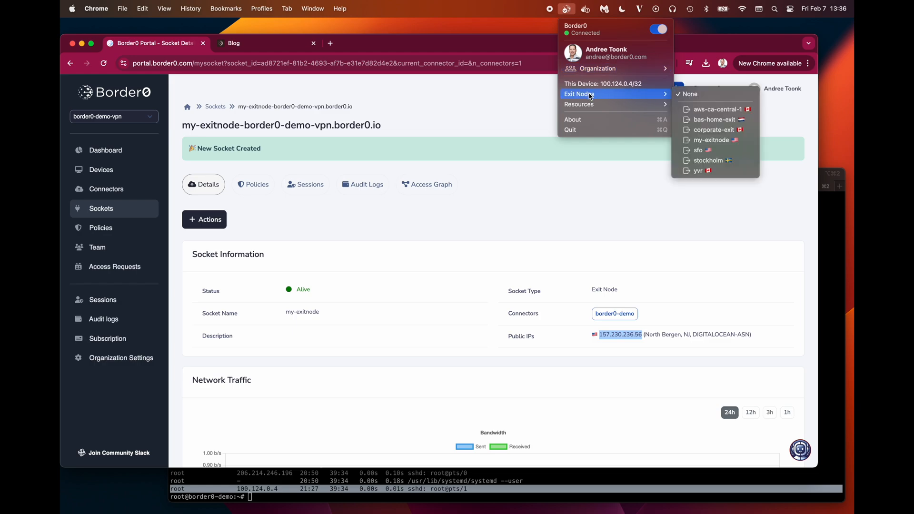
left_click(711, 140)
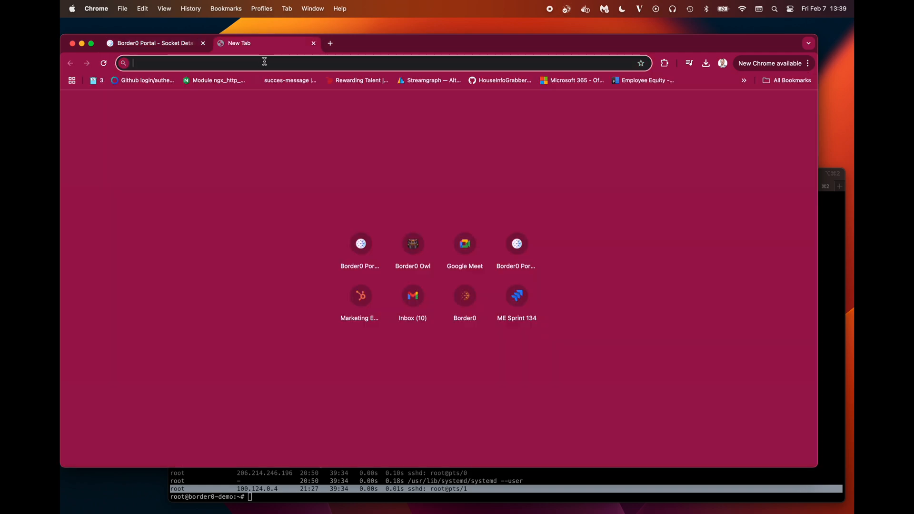
Open whatismyisp.com, select the reported IP address, and compare it with the public IP on the my-exitnode socket page
key("super+v")
key("Return")
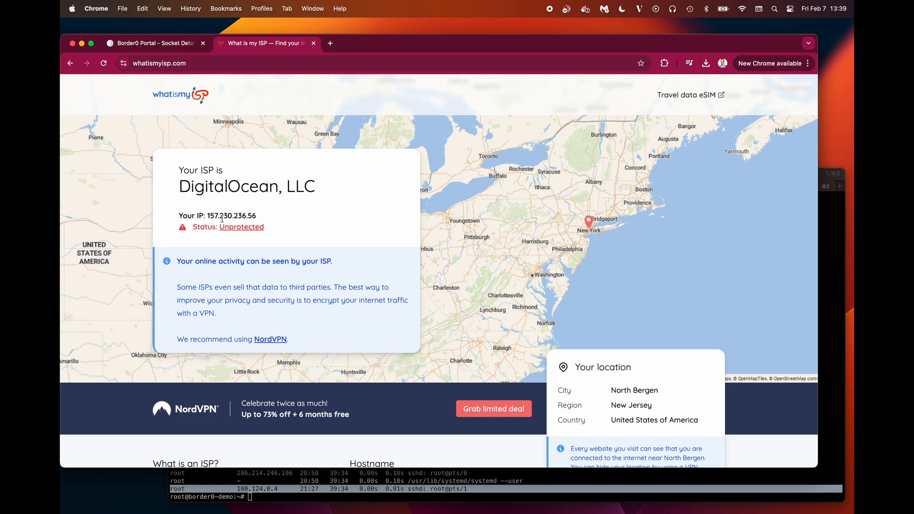
double_click(222, 217)
key("super+alt+Left")
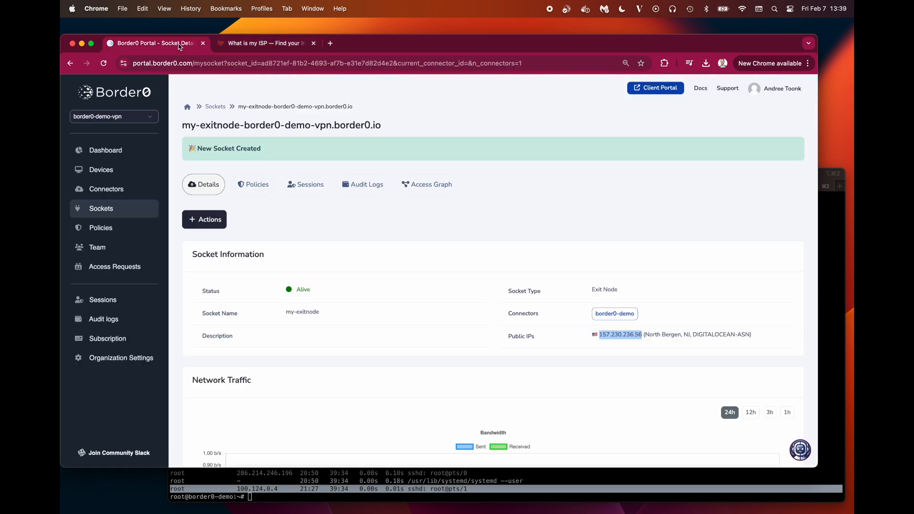
key("super+f")
key("super+v")
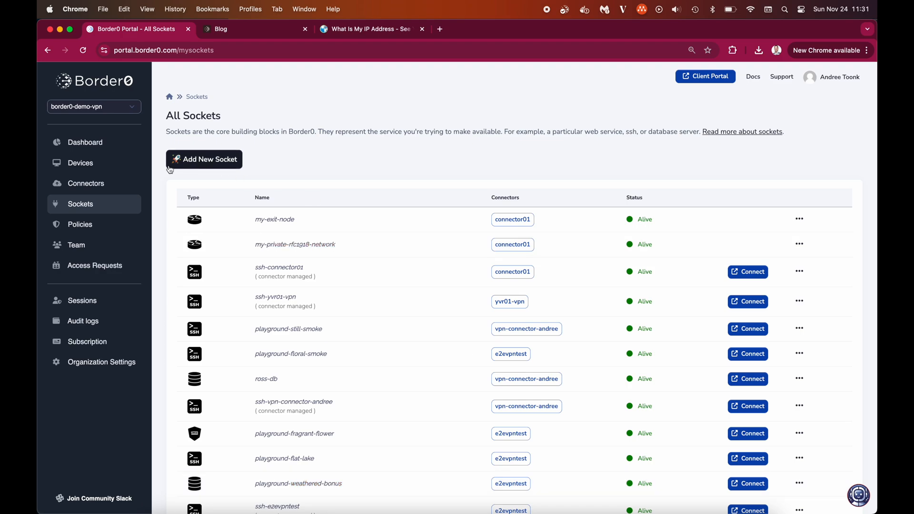
Start a new Secure Shell socket using the experimenting sandbox option and name it ssh-server01
left_click(208, 161)
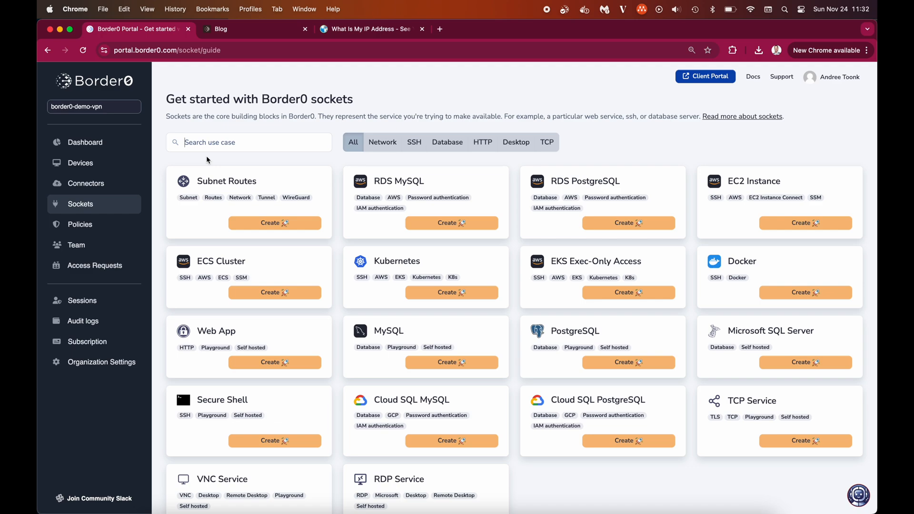
left_click(256, 441)
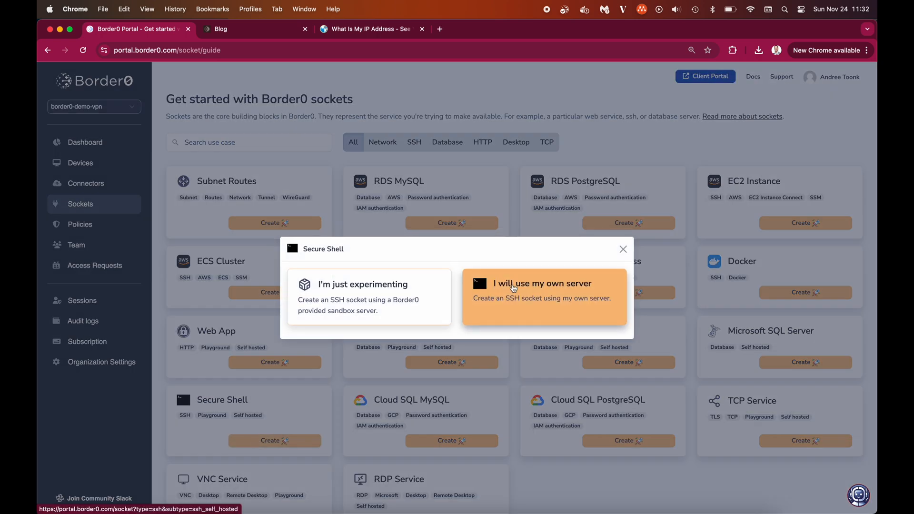
left_click(391, 298)
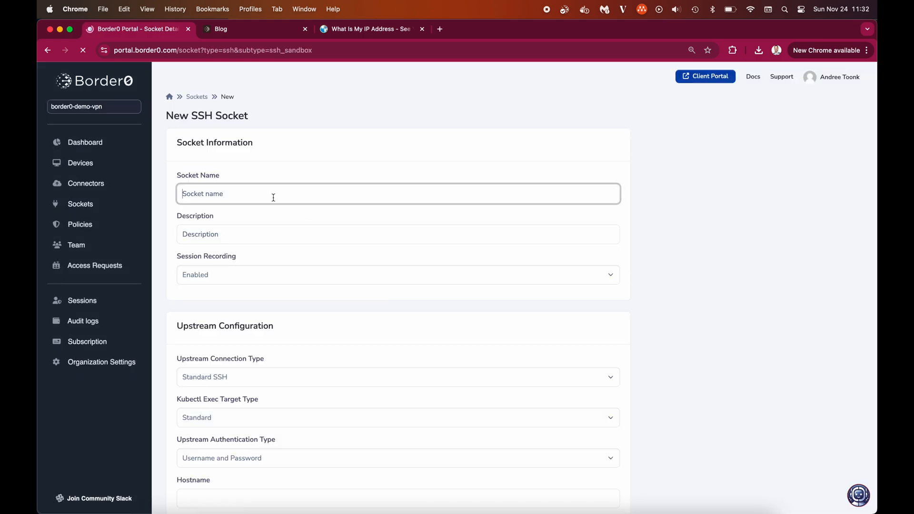
type("ssh")
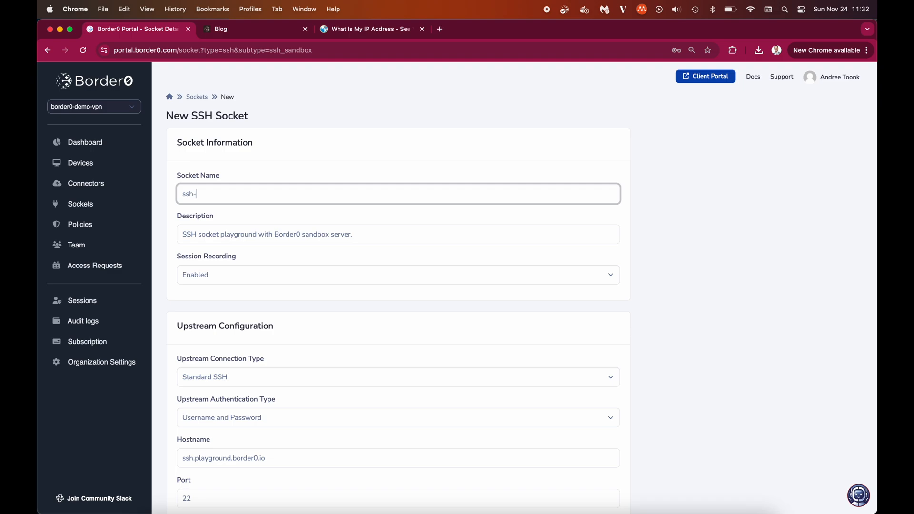
type("-server01")
Assign connector01 to the SSH socket and create it, keeping the prefilled sandbox upstream settings
scroll(302, 276, "down", 6)
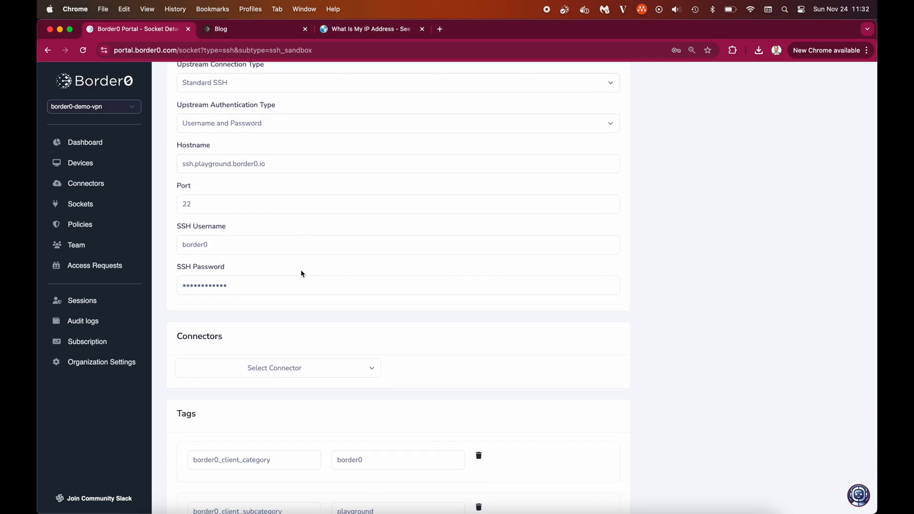
left_click(296, 373)
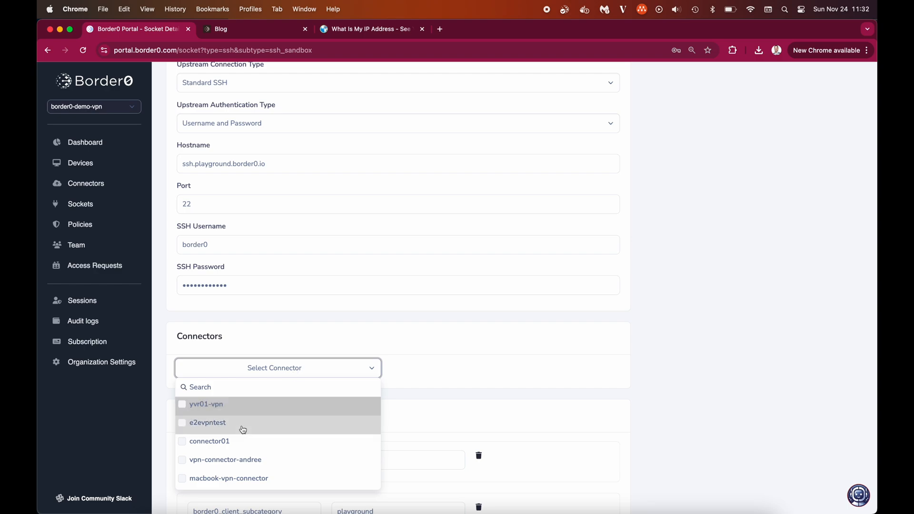
left_click(239, 442)
left_click(554, 416)
scroll(553, 465, "down", 5)
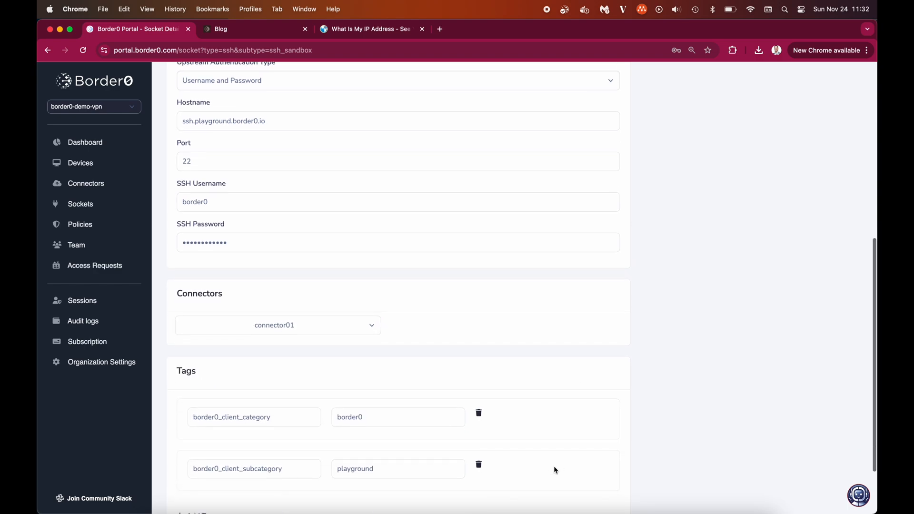
left_click(507, 472)
left_click(506, 471)
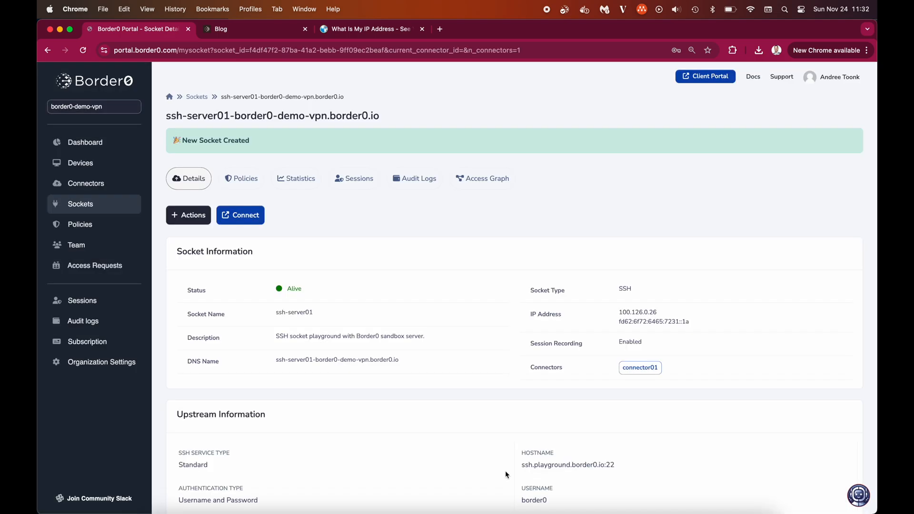
Copy the socket name ssh-server01 and connect to it over SSH from a cleared local terminal, accepting the host key
triple_click(285, 315)
key("super+Tab")
type("clear")
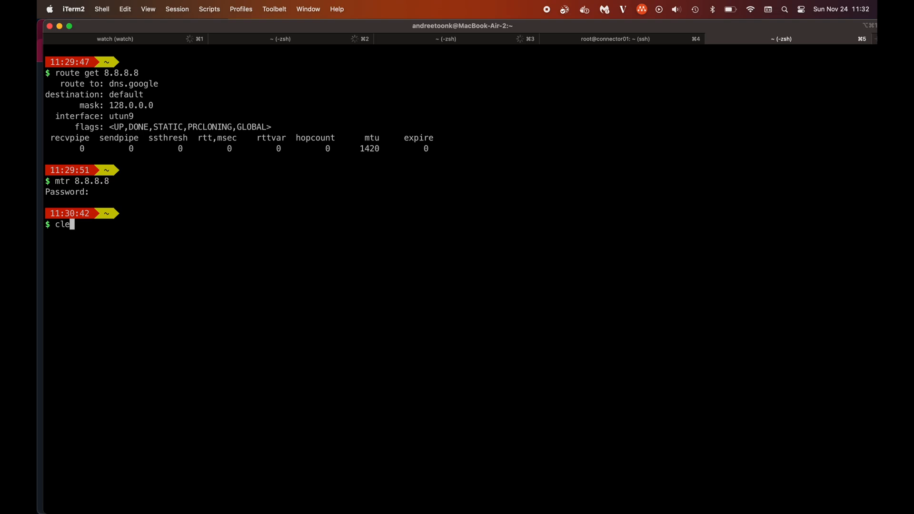
key("Return")
type("ssh")
key("super+v")
key("Return")
type("yes")
key("Return")
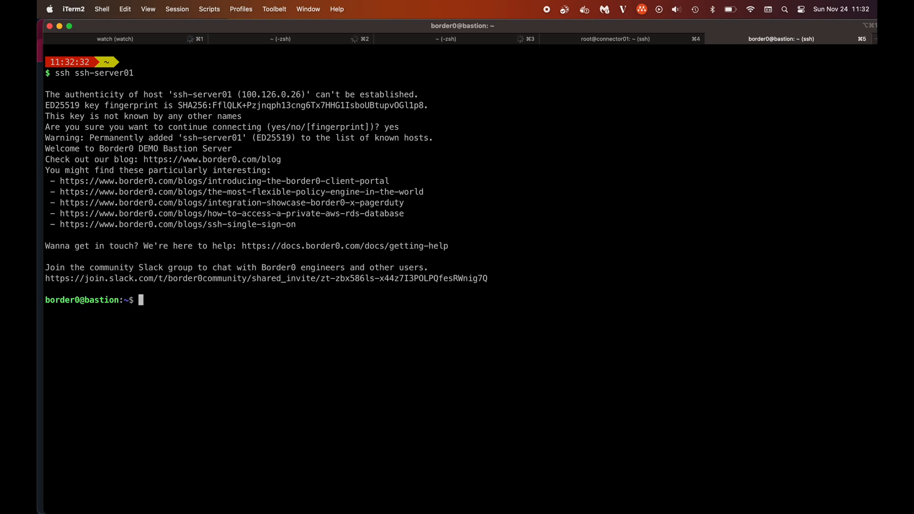
Run w, ls and top in the ssh-server01 session, quit top, and log out
type("w")
key("Return")
type("ls")
key("Return")
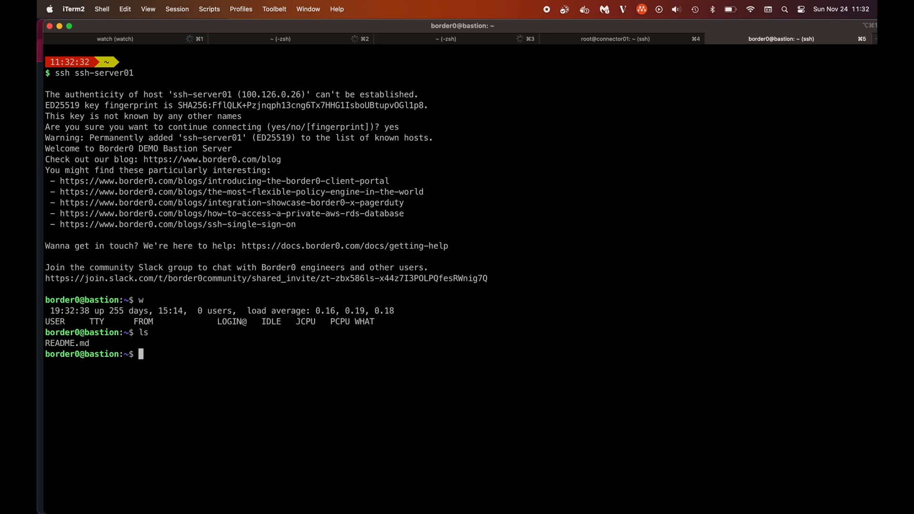
type("top")
key("Return")
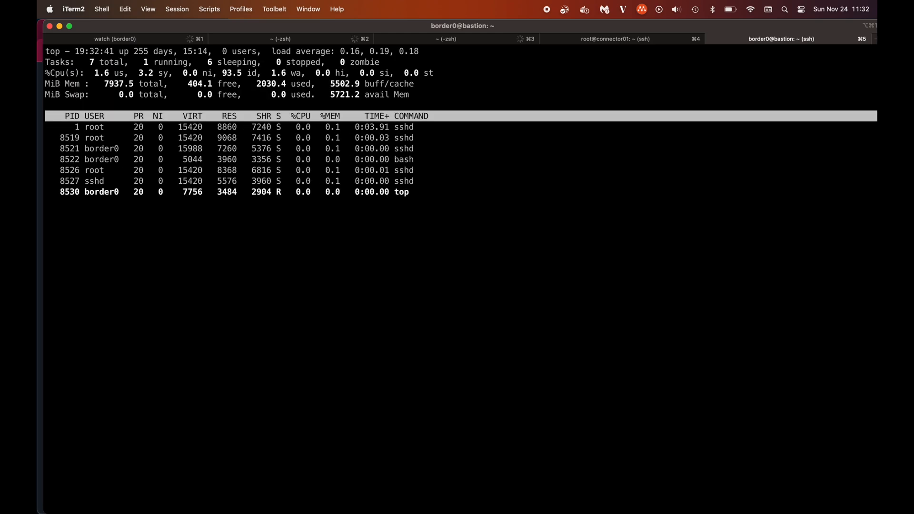
key("q")
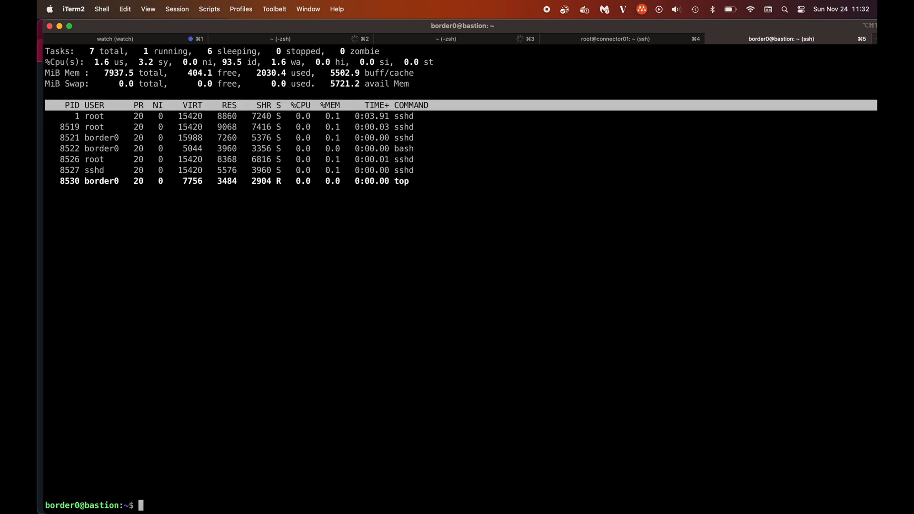
key("ctrl+d")
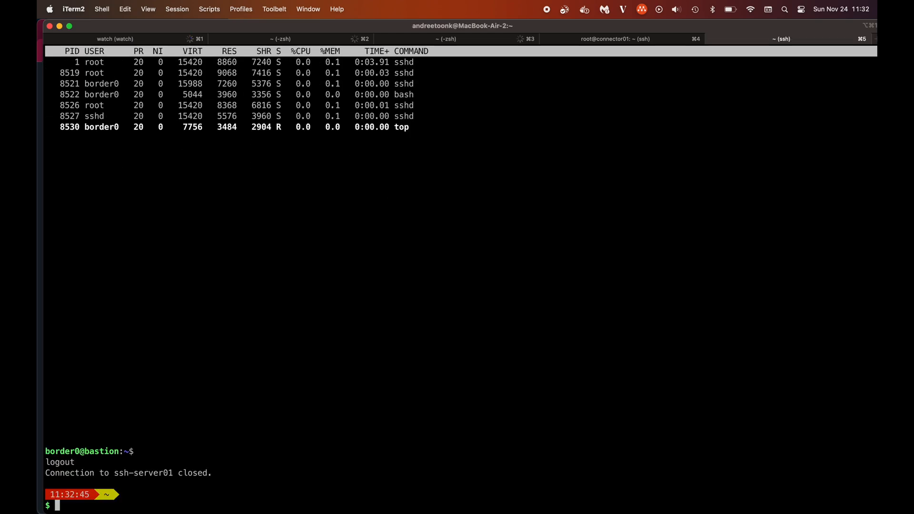
Open the recorded ssh-server01 session in the Border0 portal and review its device metadata and video replay
key("super+Tab")
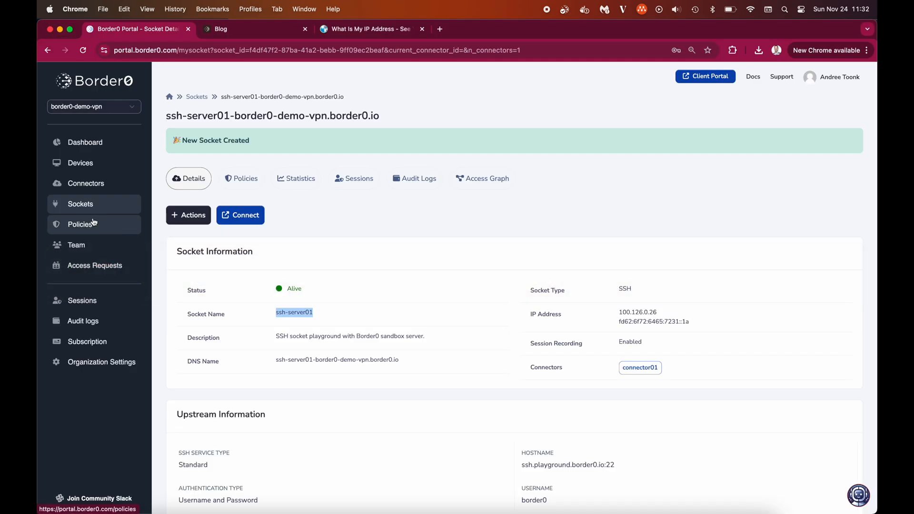
left_click(94, 301)
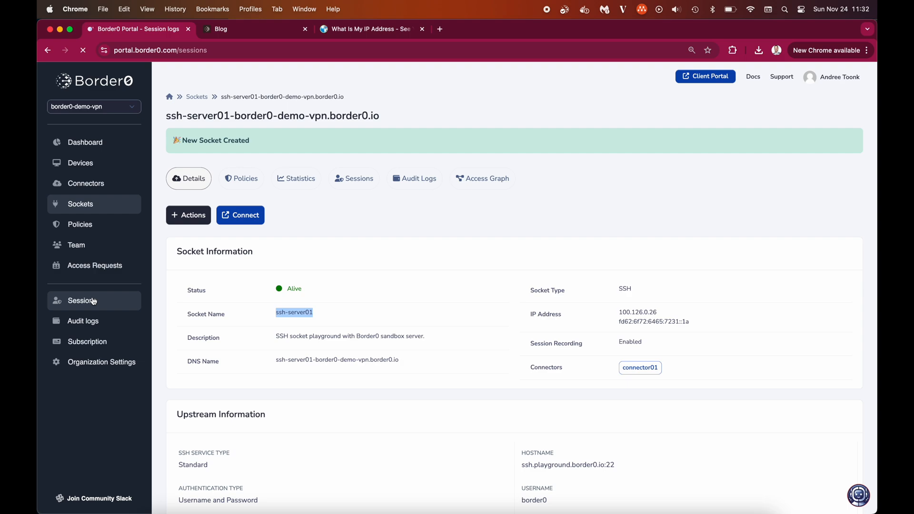
left_click(435, 391)
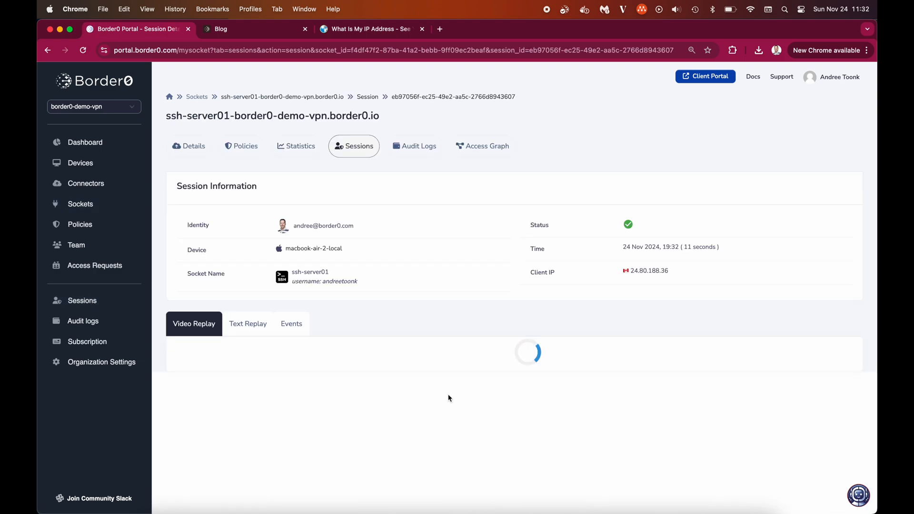
mouse_move(300, 254)
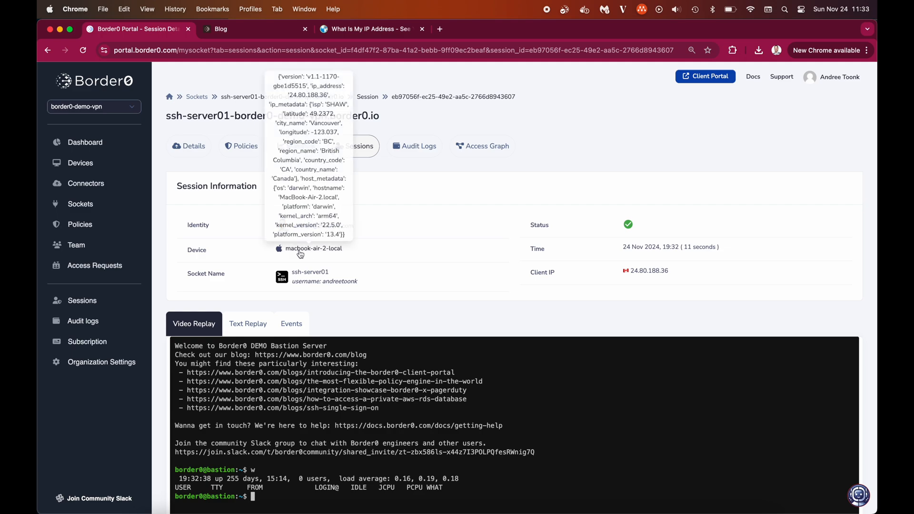
scroll(424, 319, "down", 5)
left_click(524, 318)
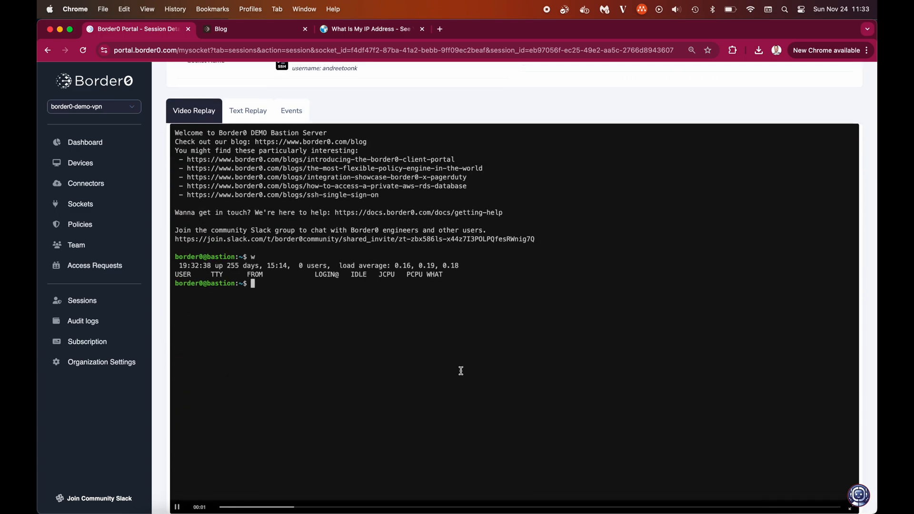
scroll(460, 371, "up", 2)
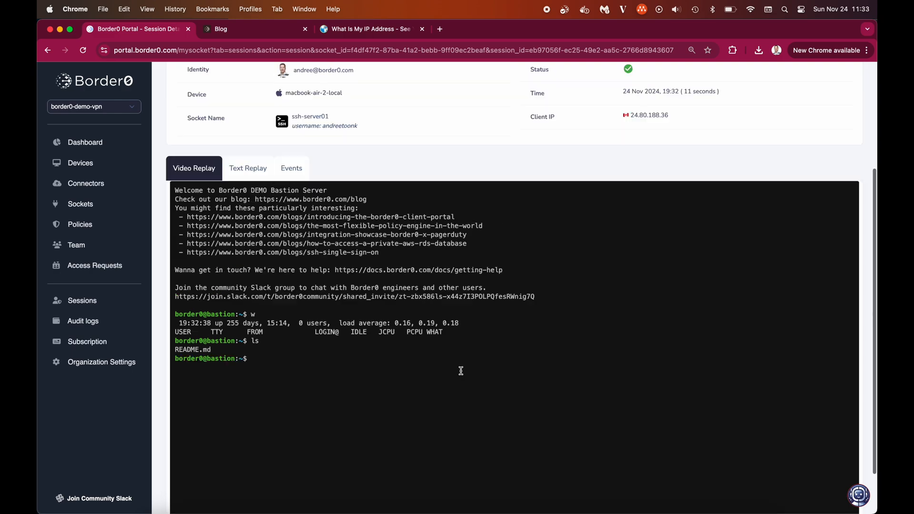
scroll(461, 370, "up", 5)
Start a new MySQL socket using the Border0 sandbox server and name it mysql-demo-server
left_click(86, 185)
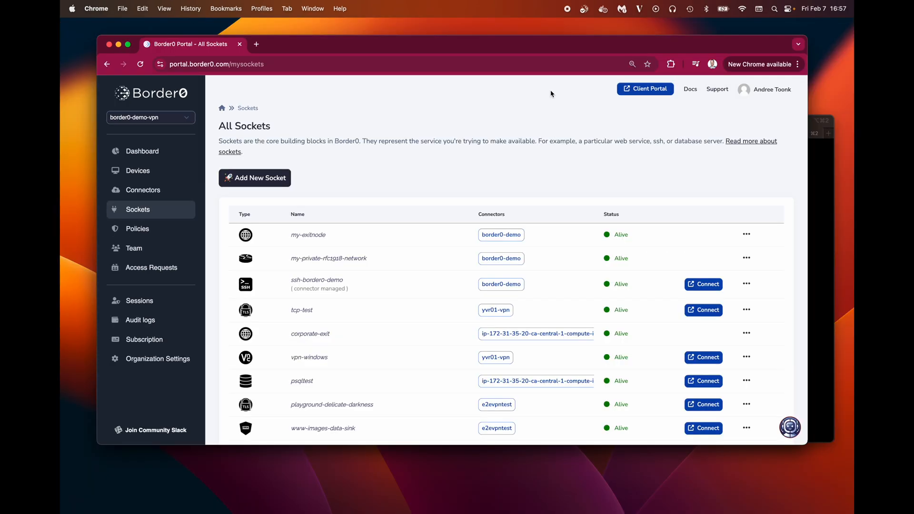
left_click(262, 180)
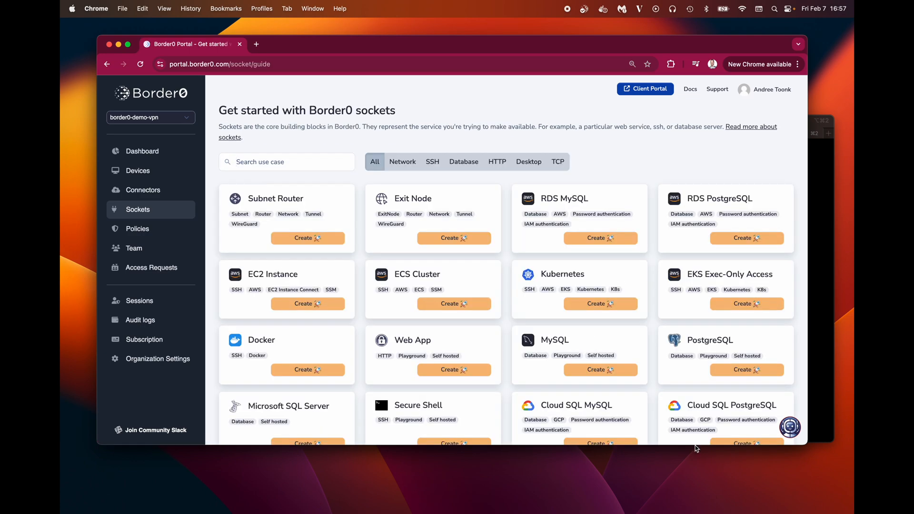
left_click(599, 370)
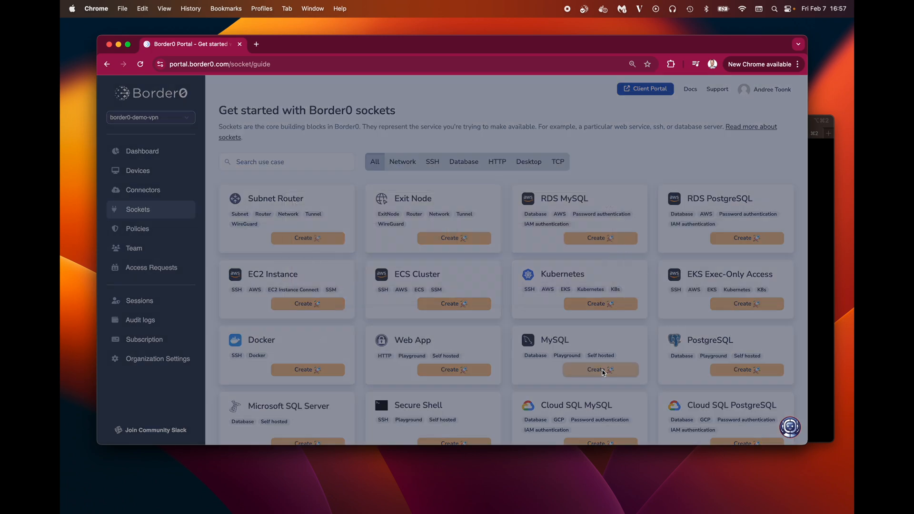
left_click(373, 243)
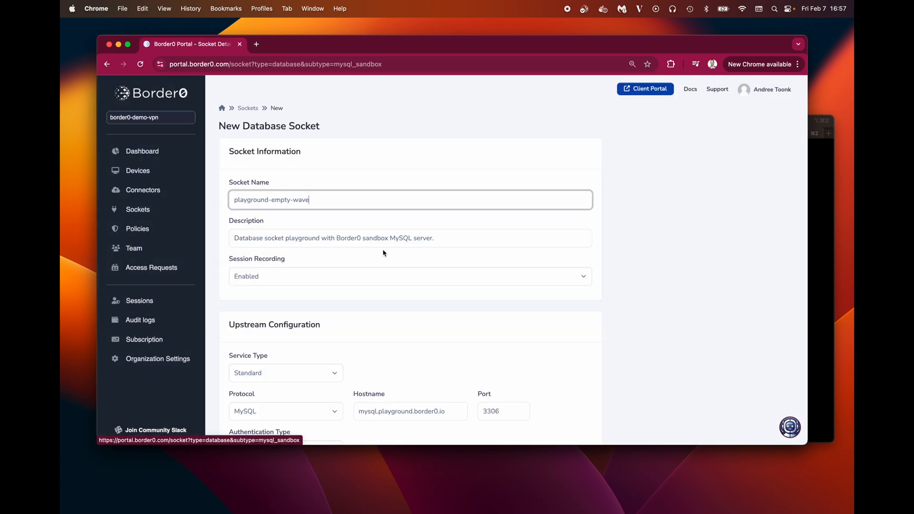
triple_click(371, 198)
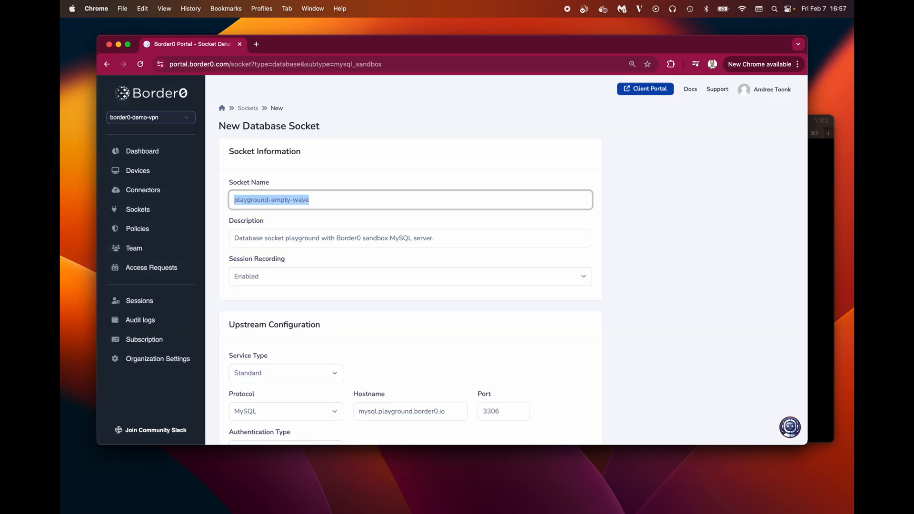
type("mysq")
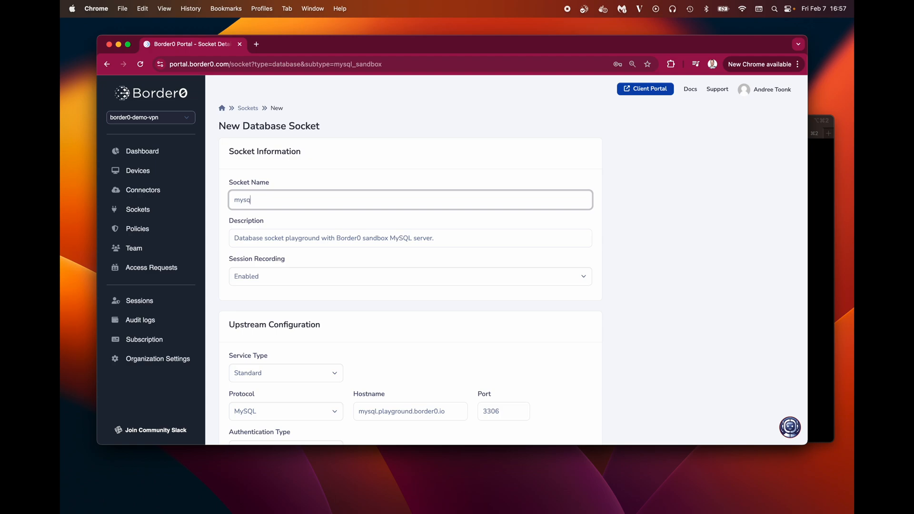
type("l-demo-server")
Assign the border0-demo connector to the MySQL socket and create it, keeping the prefilled sandbox upstream settings
scroll(452, 276, "down", 8)
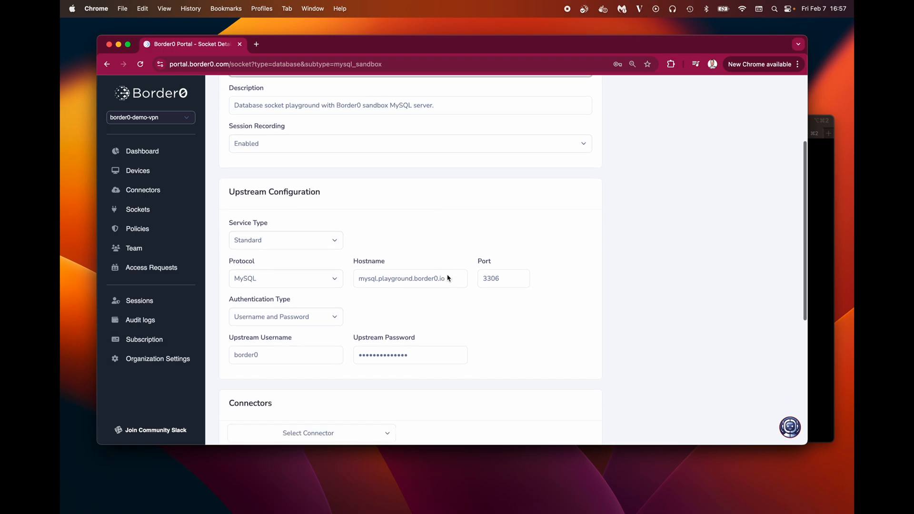
left_click(332, 205)
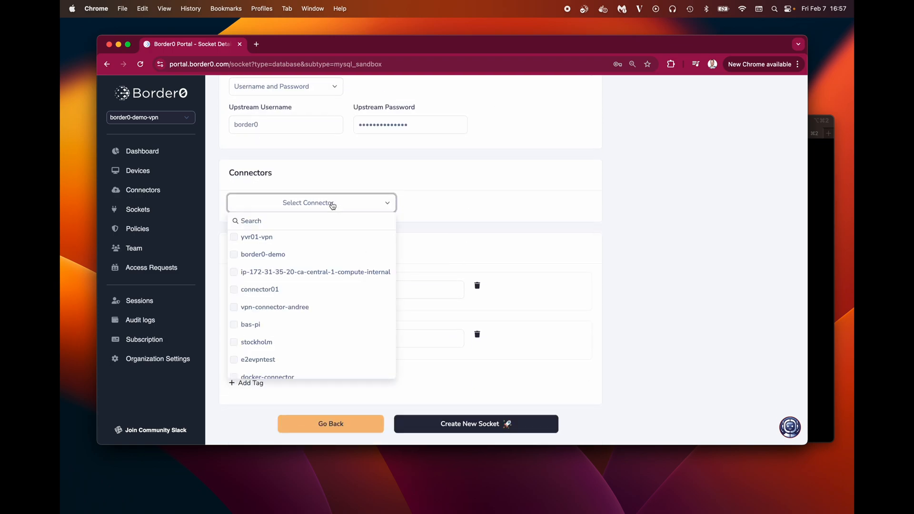
left_click(267, 254)
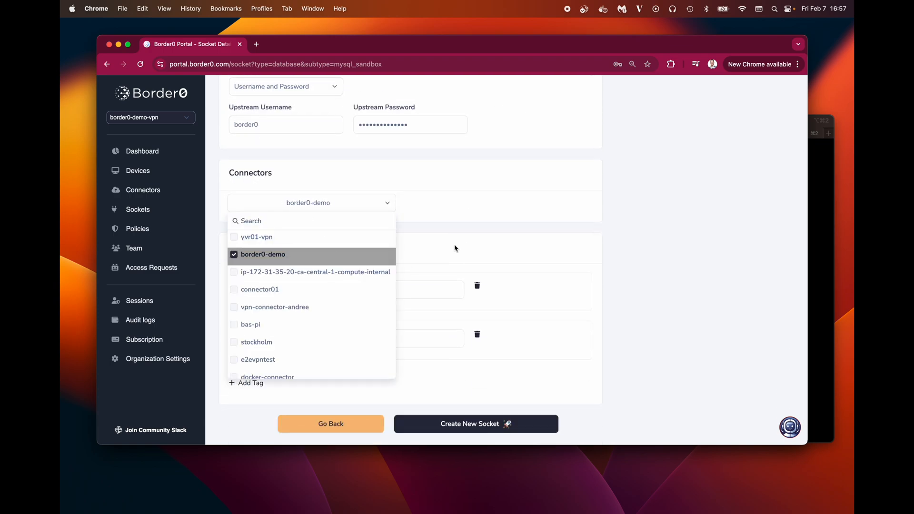
left_click(523, 243)
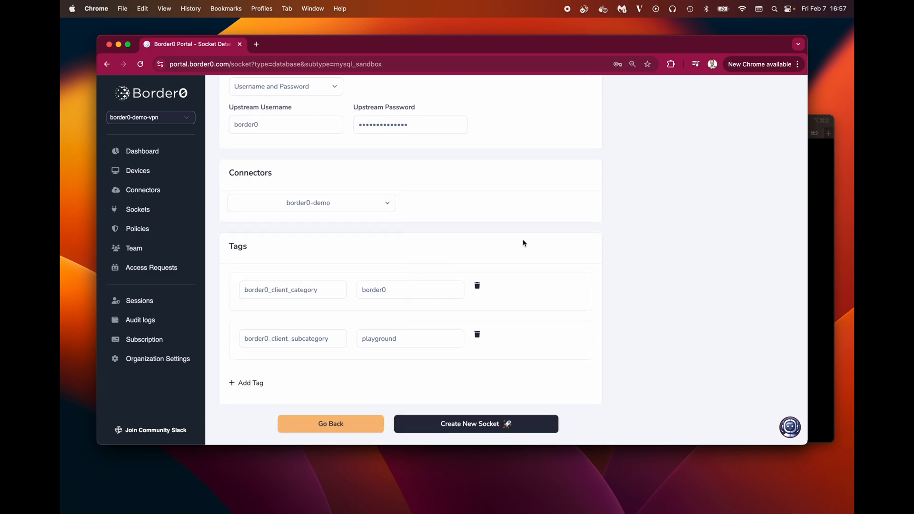
left_click(472, 429)
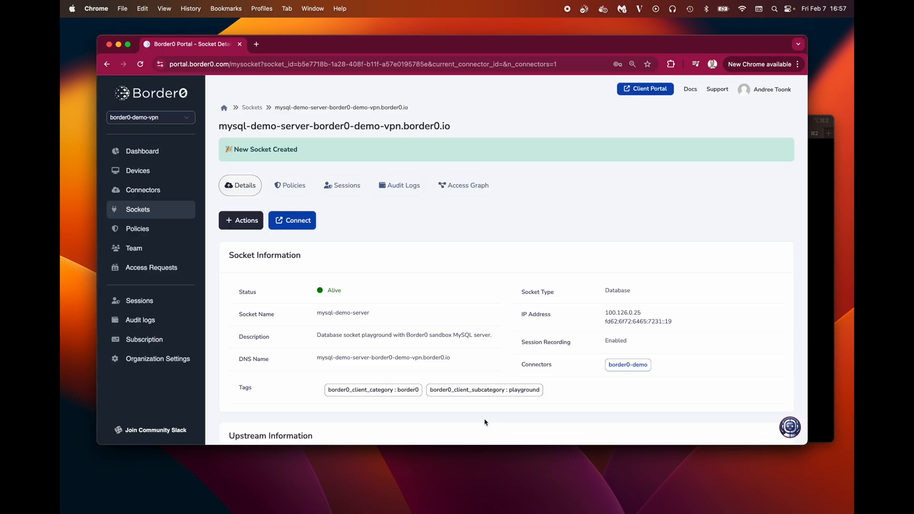
From the Border0 macOS client, connect to the mysql-demo-server resource with the mysql client and the books database
left_click(584, 10)
mouse_move(609, 105)
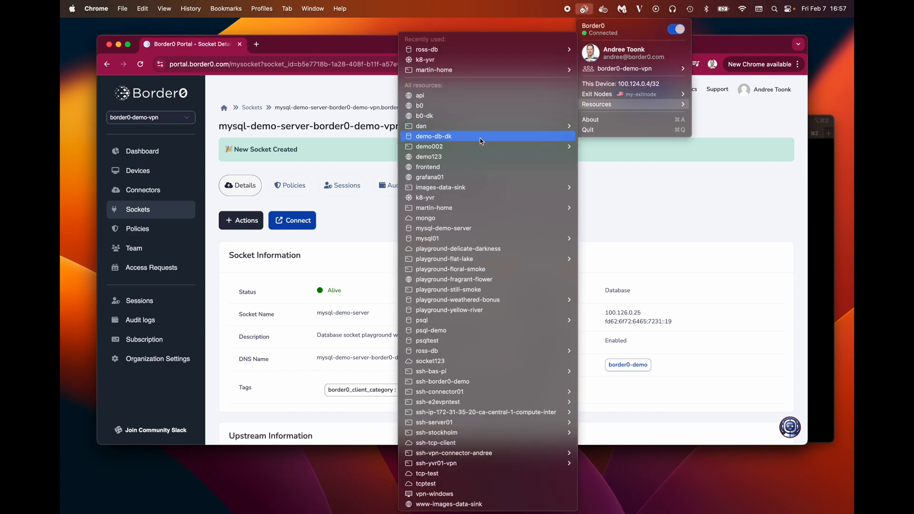
left_click(480, 231)
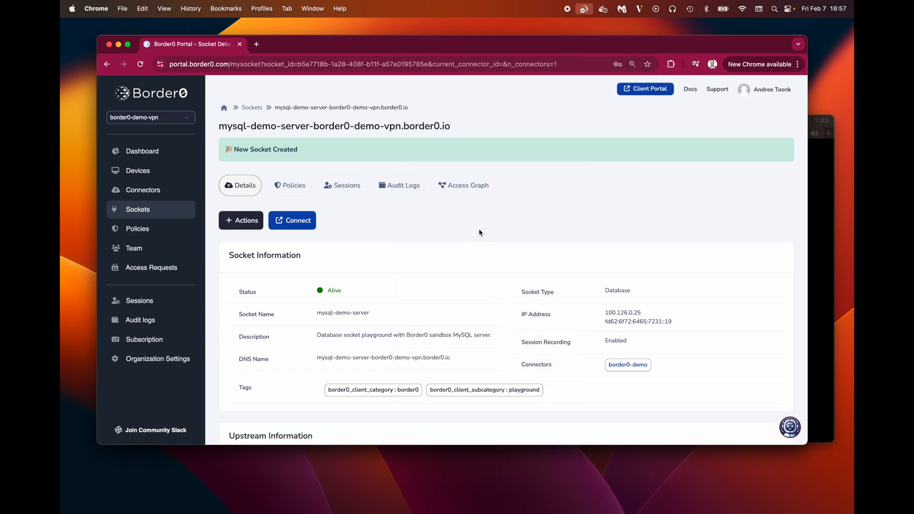
left_click(513, 172)
left_click(481, 170)
left_click(450, 170)
left_click(396, 171)
left_click(353, 170)
left_click(366, 183)
type("books")
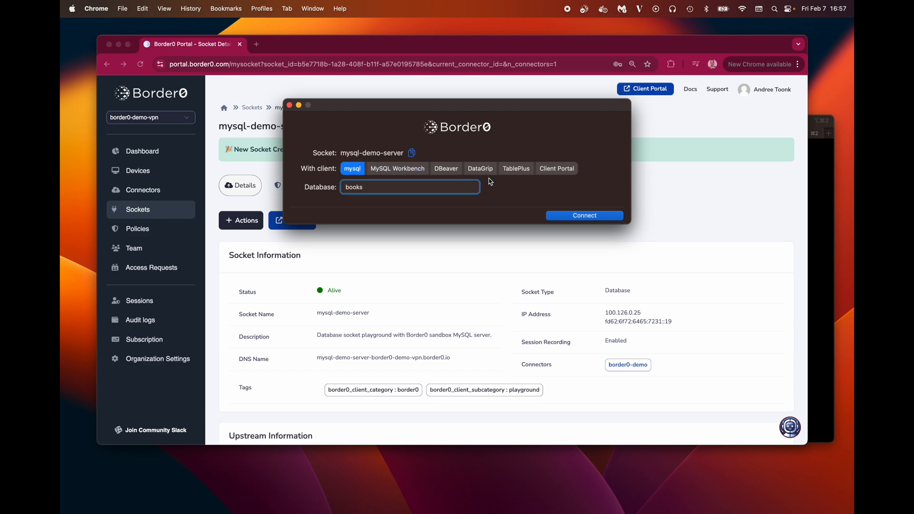
left_click(578, 217)
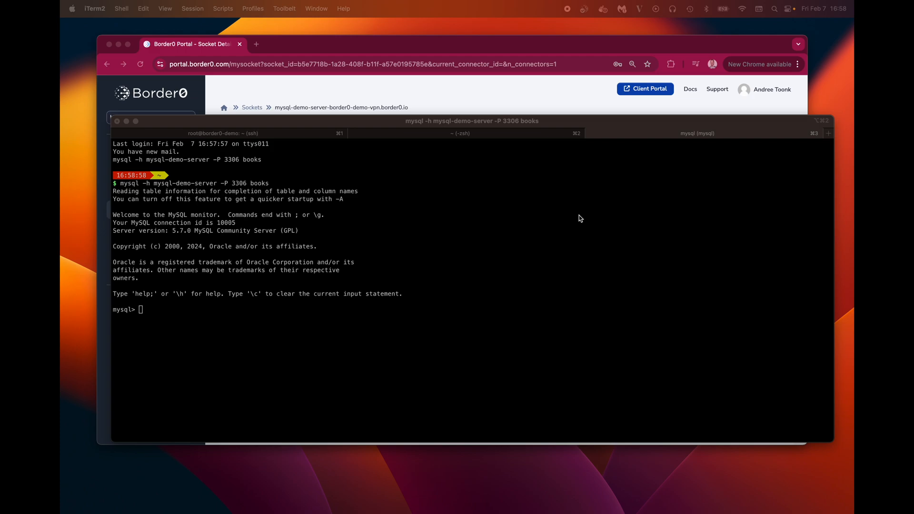
List the tables of the books database and select all rows from the type table in the mysql terminal session
left_click(578, 215)
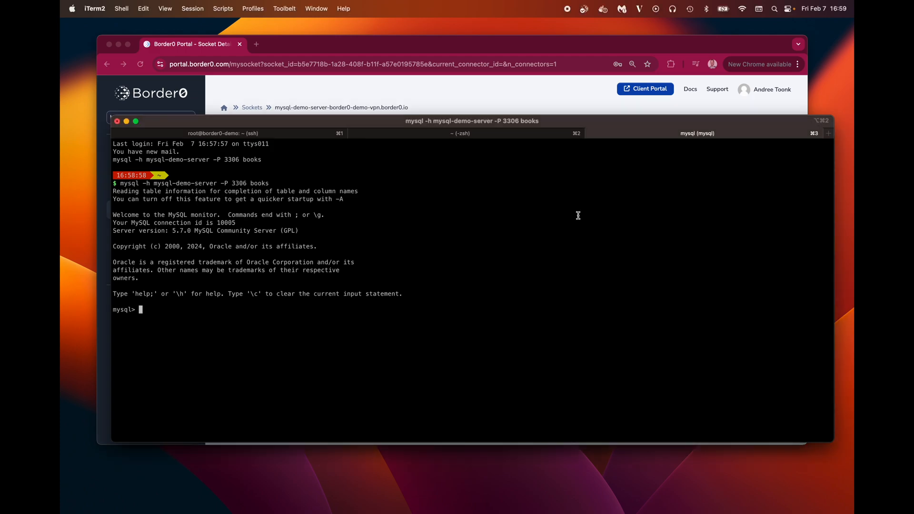
type("show tables;")
key("Return")
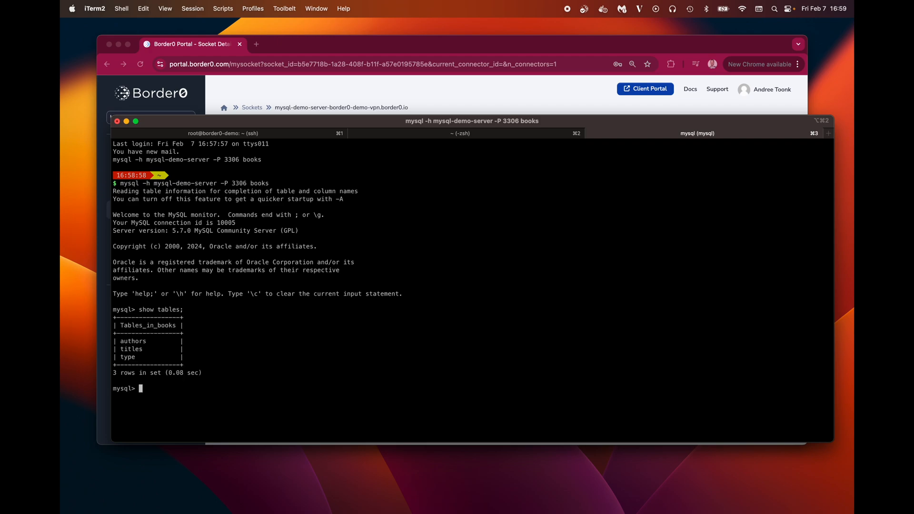
type("select * from type;")
key("Return")
Try to delete the row with id=1 from the type table and highlight the server's reply
type("delete")
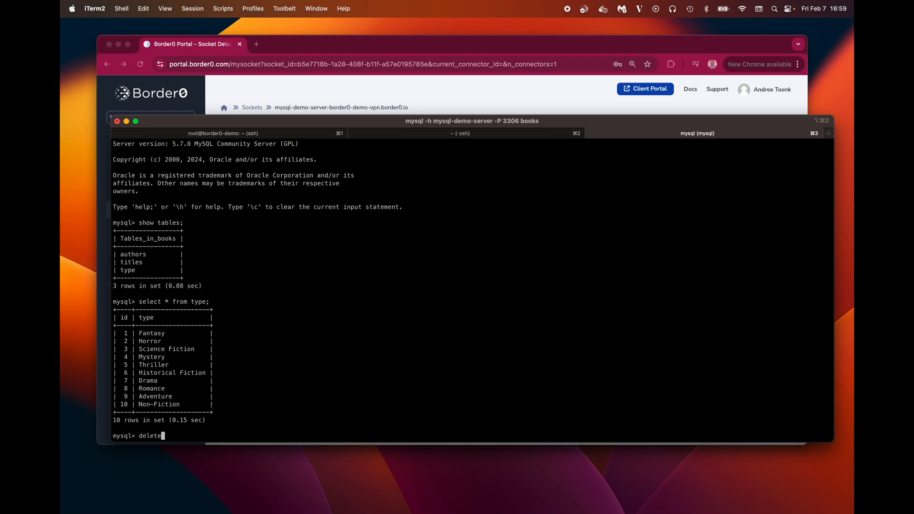
type(" from type where id=1;")
key("Return")
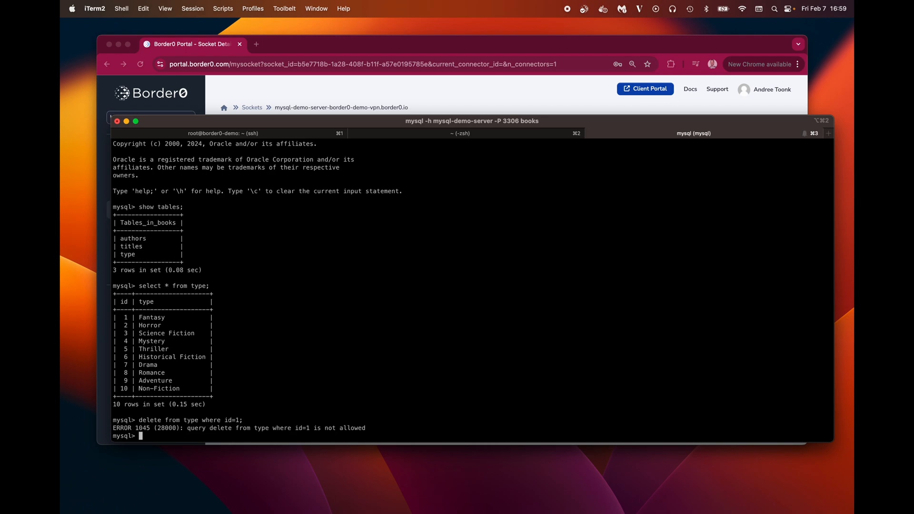
triple_click(310, 427)
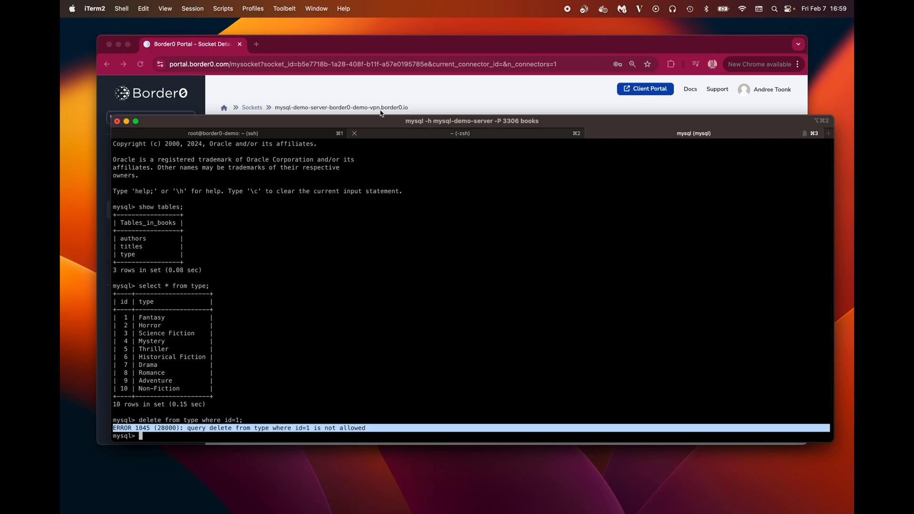
Open the latest recorded mysql-demo-server session in the Border0 portal and review its logged queries and events
left_click(341, 88)
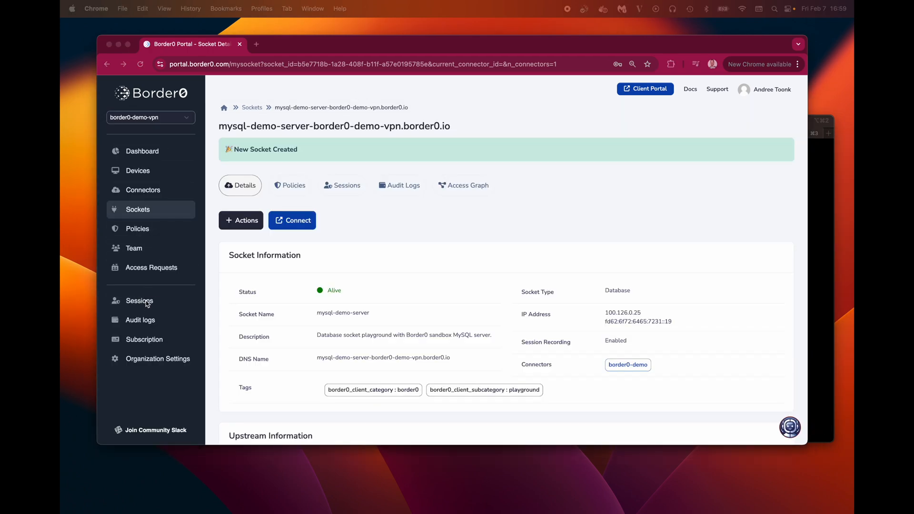
left_click(149, 303)
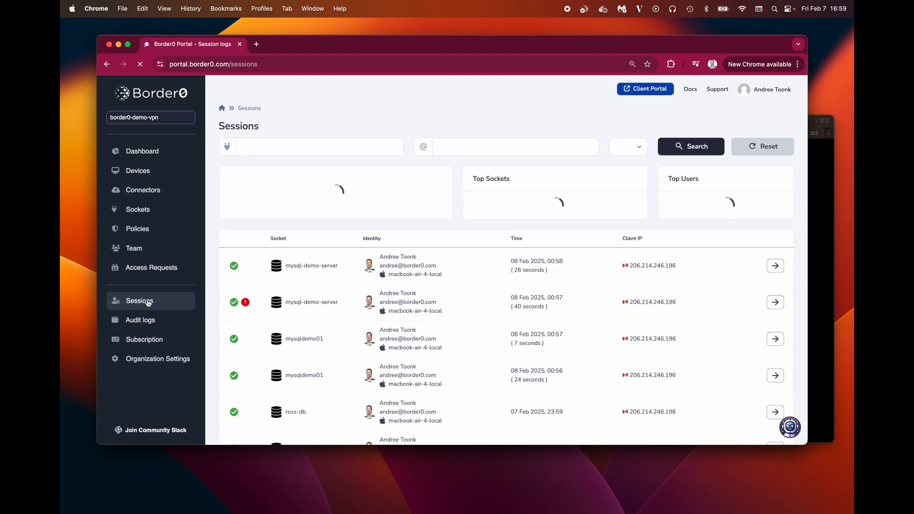
left_click(316, 386)
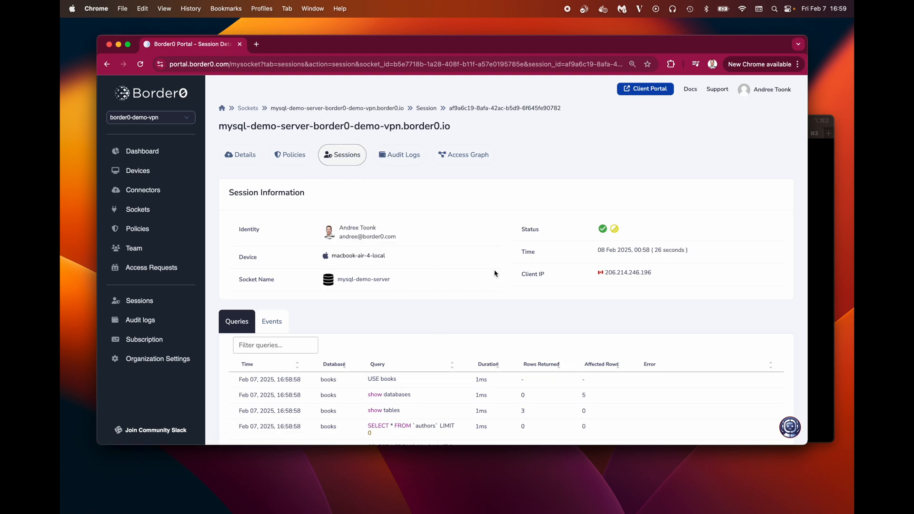
scroll(365, 280, "down", 5)
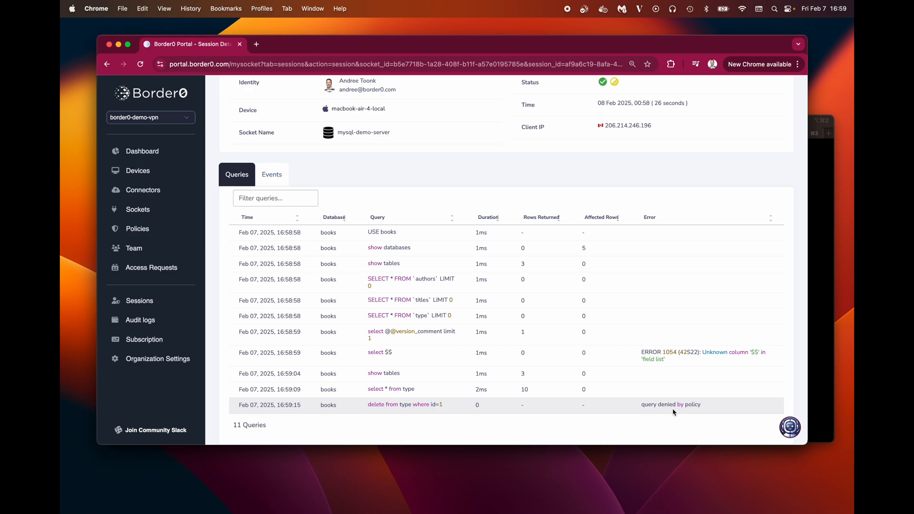
triple_click(673, 412)
left_click(272, 174)
scroll(333, 352, "up", 1)
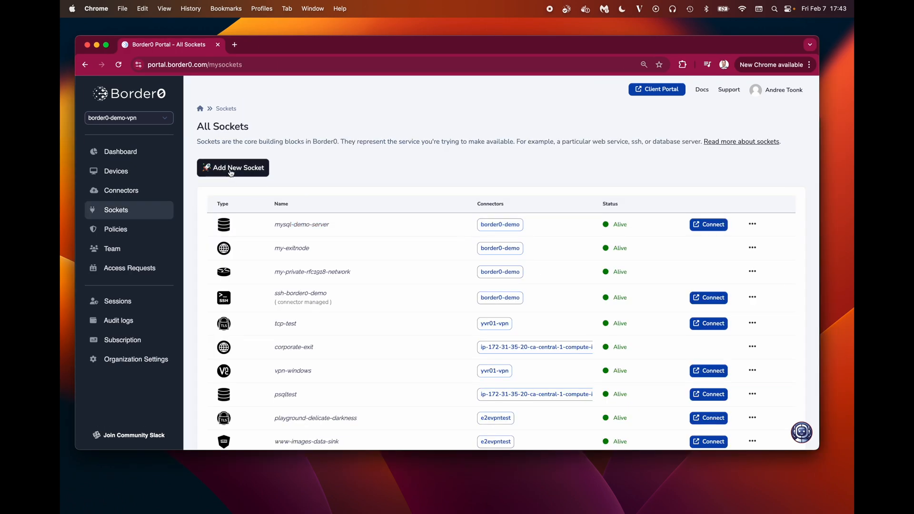
Start a new HTTP Web App socket for an own web app and name it grafana
left_click(230, 167)
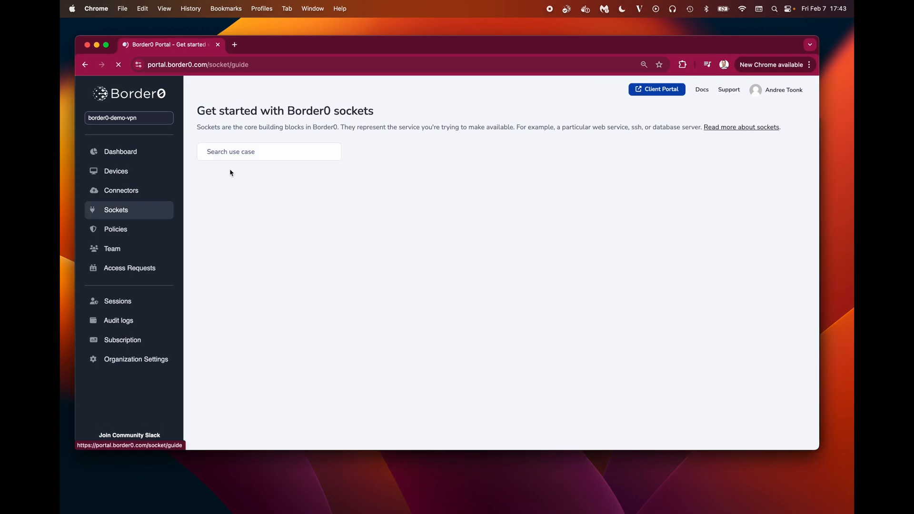
left_click(496, 153)
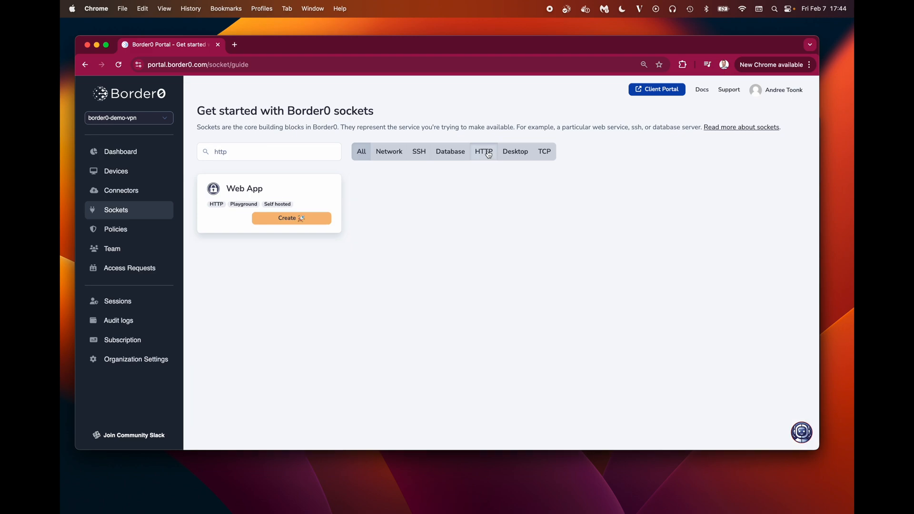
left_click(278, 220)
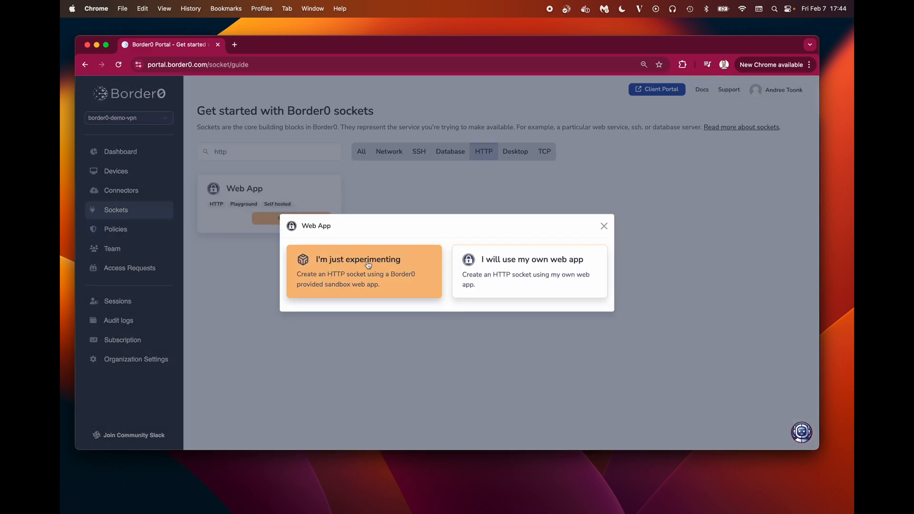
left_click(502, 272)
triple_click(281, 202)
type("grafana")
Enable session recording for the grafana socket and set the upstream hostname to localhost:3000 and the Host / SNI header to localhost
scroll(265, 217, "down", 5)
scroll(253, 195, "up", 2)
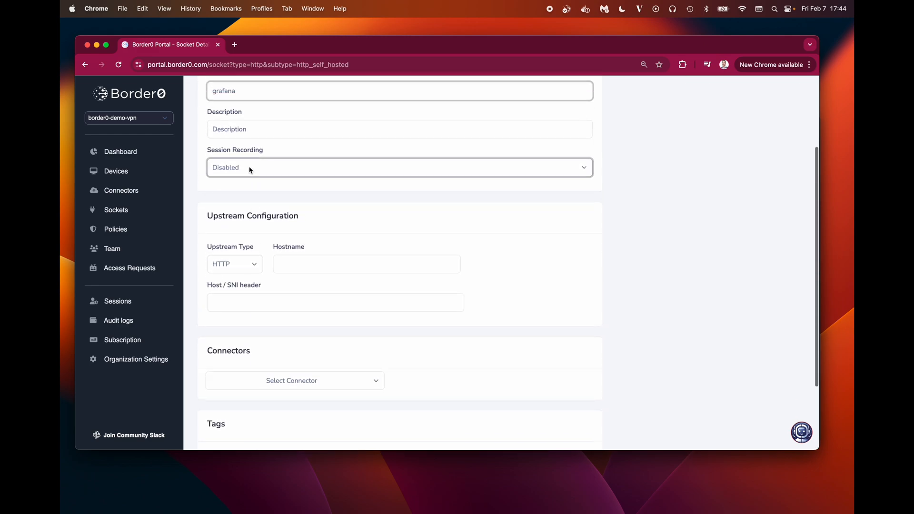
left_click(250, 170)
left_click(238, 182)
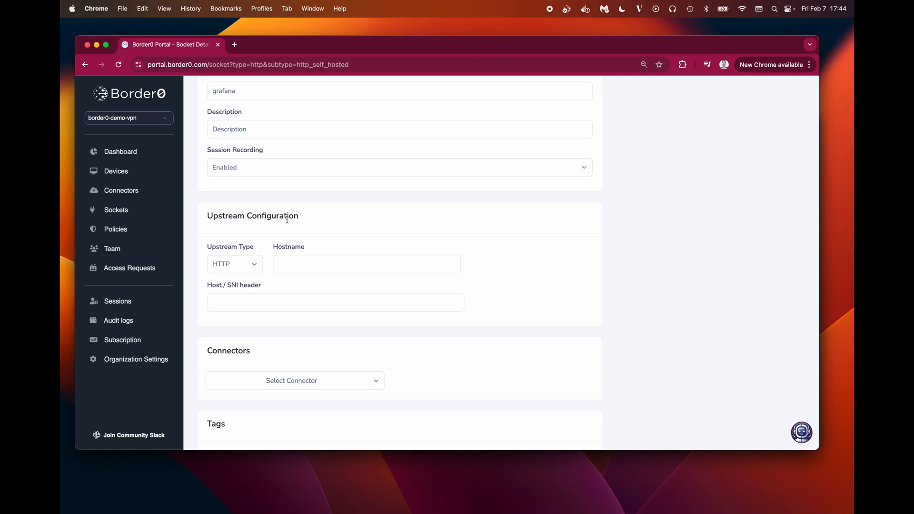
left_click(302, 267)
type("loc")
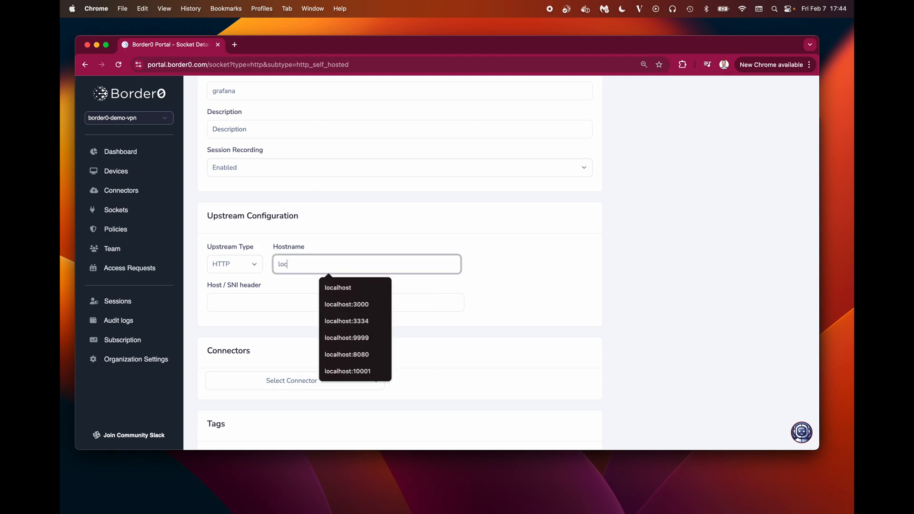
type("alhost:3000")
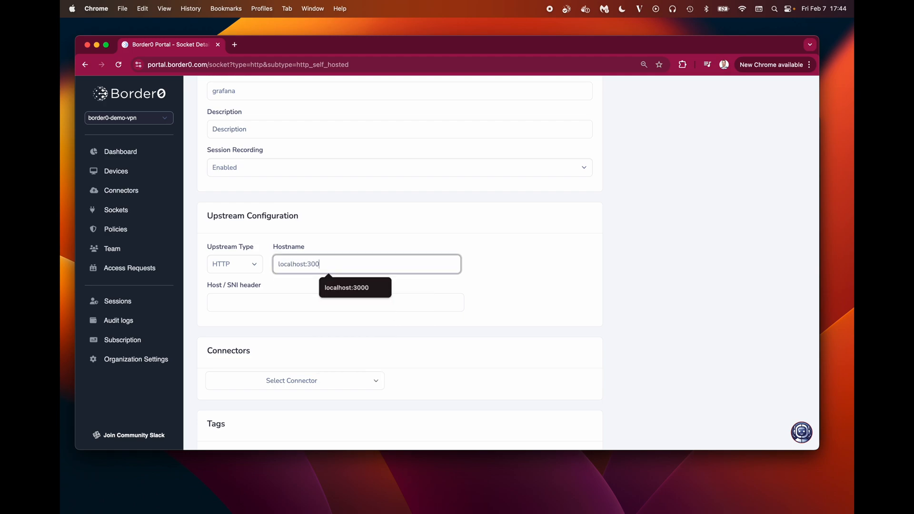
left_click(246, 303)
type("localhost")
Assign the border0-demo connector to the grafana socket
scroll(285, 295, "down", 5)
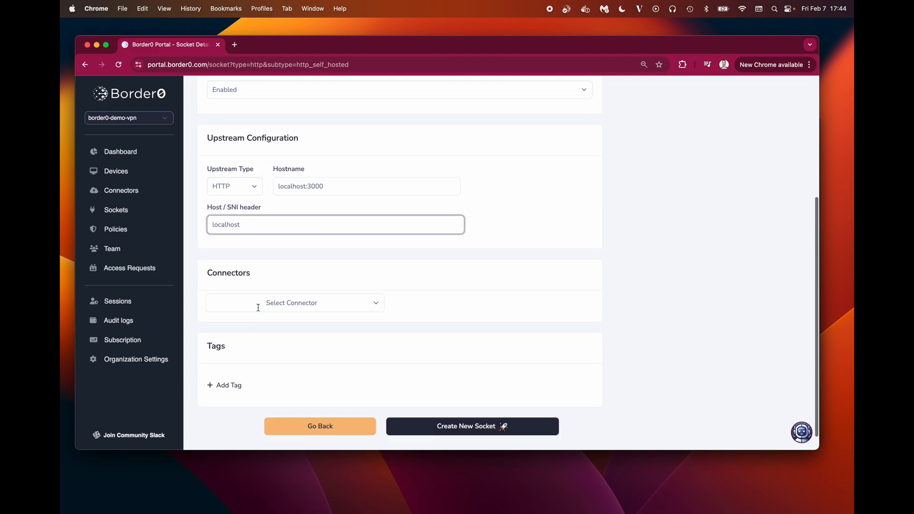
left_click(314, 293)
scroll(272, 174, "up", 2)
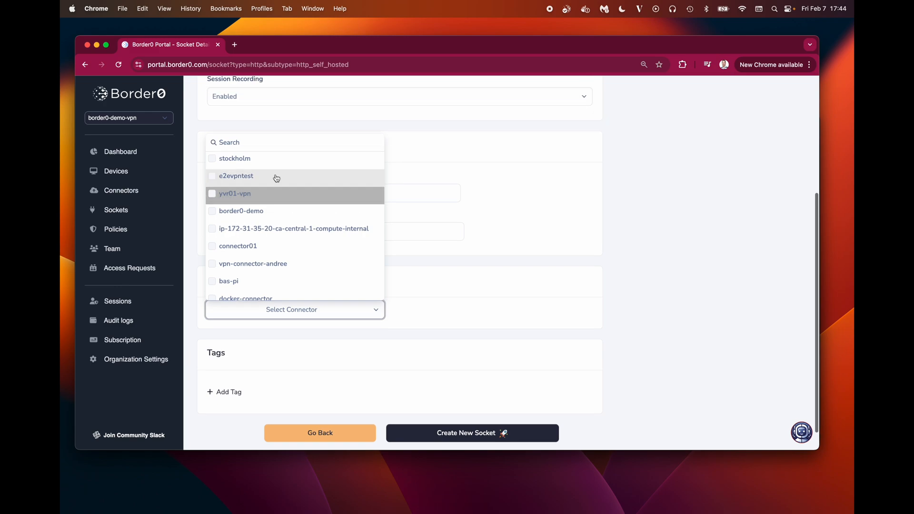
left_click(276, 235)
left_click(545, 240)
scroll(524, 254, "down", 2)
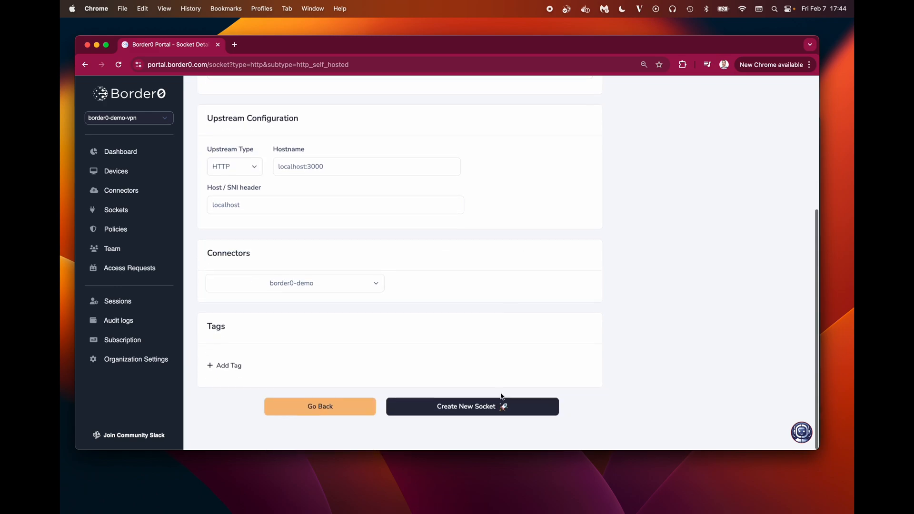
Create the grafana socket and open it from the Border0 macOS client's resources, signing in with the Google account
left_click(483, 410)
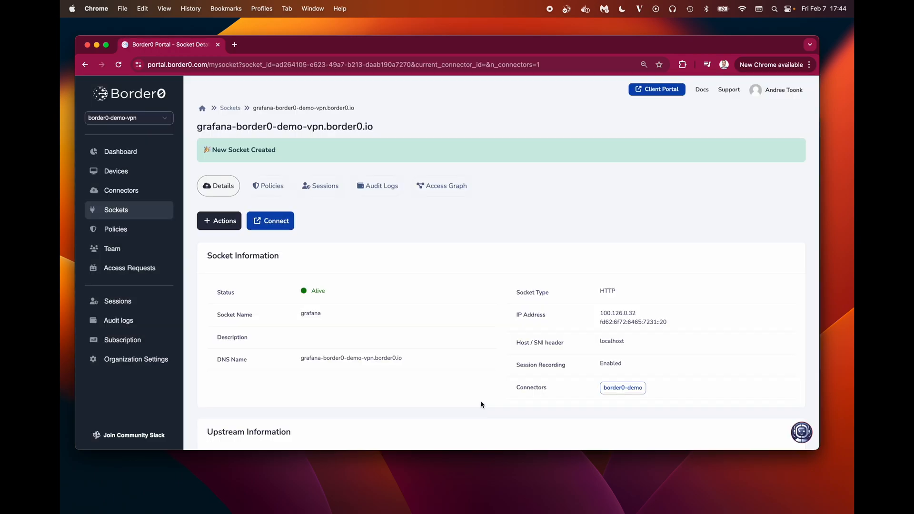
left_click(566, 10)
mouse_move(604, 108)
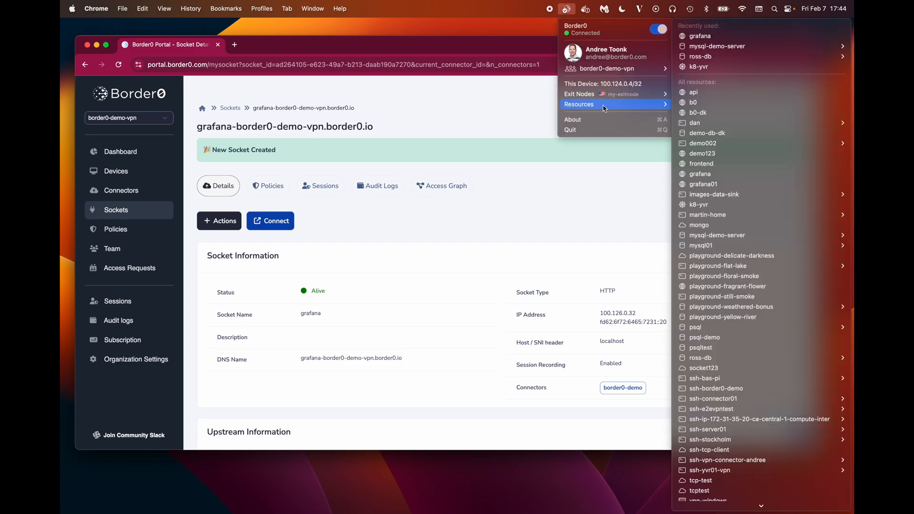
left_click(703, 176)
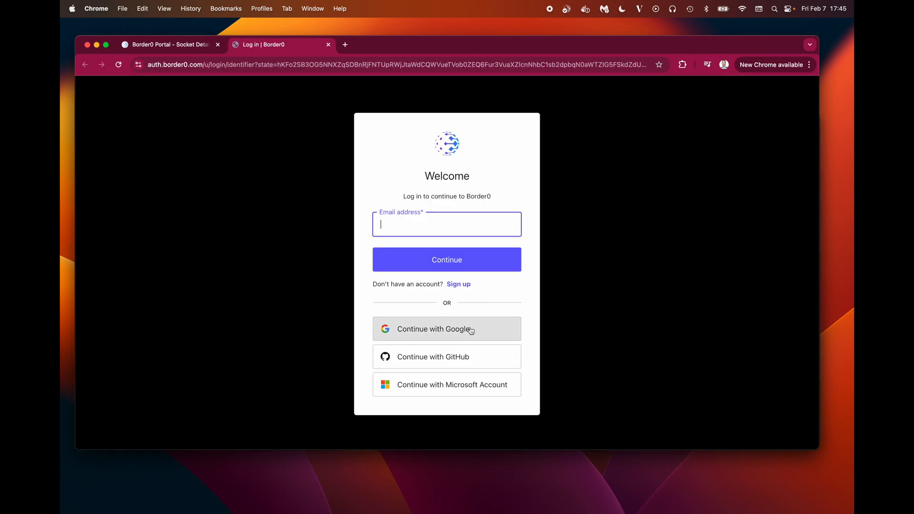
left_click(469, 329)
left_click(516, 222)
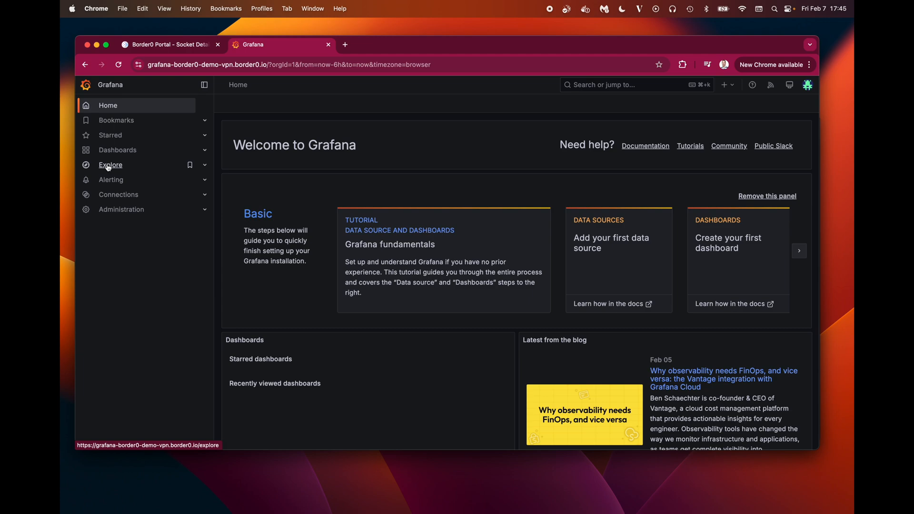
Check Grafana's Explore page and the signed-in account, ending on the Grafana home page
left_click(108, 166)
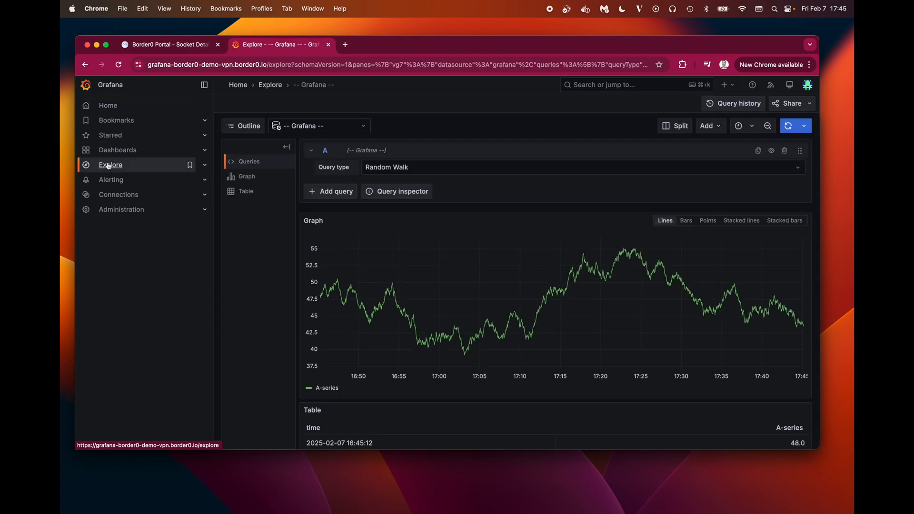
left_click(805, 86)
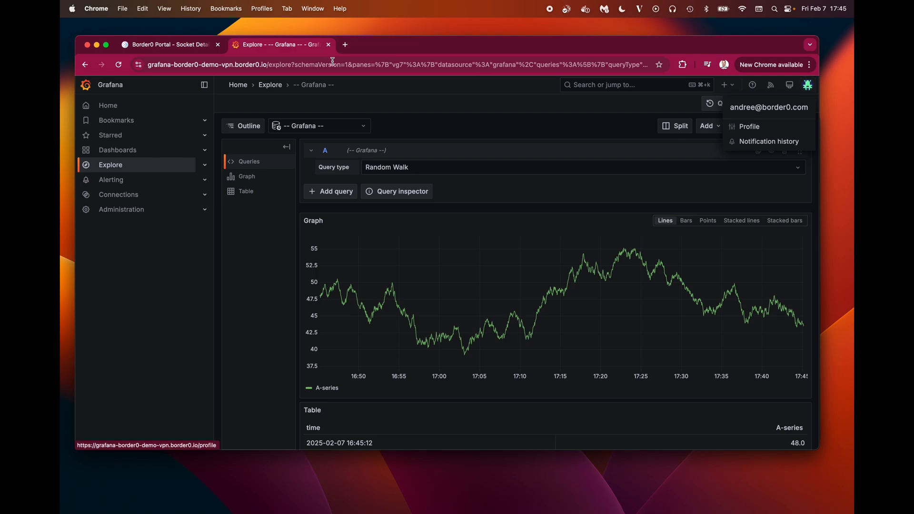
left_click(119, 150)
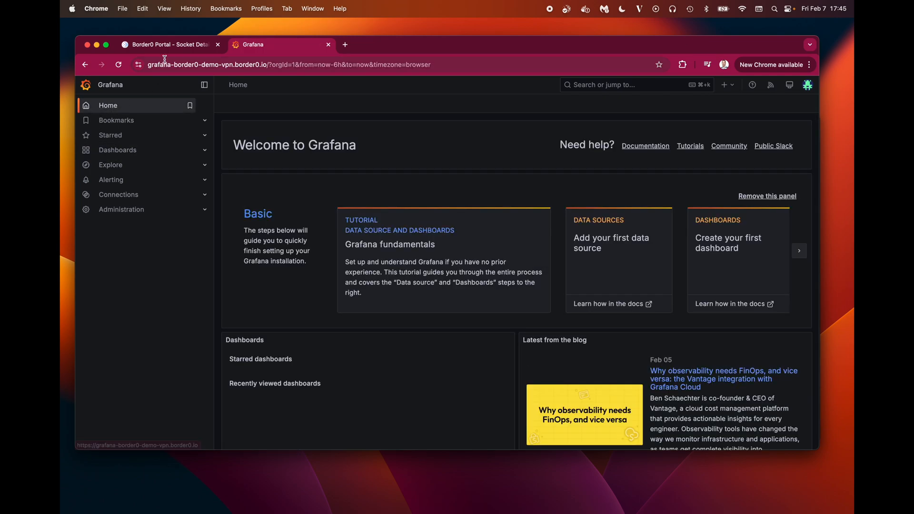
Open the recorded grafana session in the Border0 portal and review its details
left_click(165, 49)
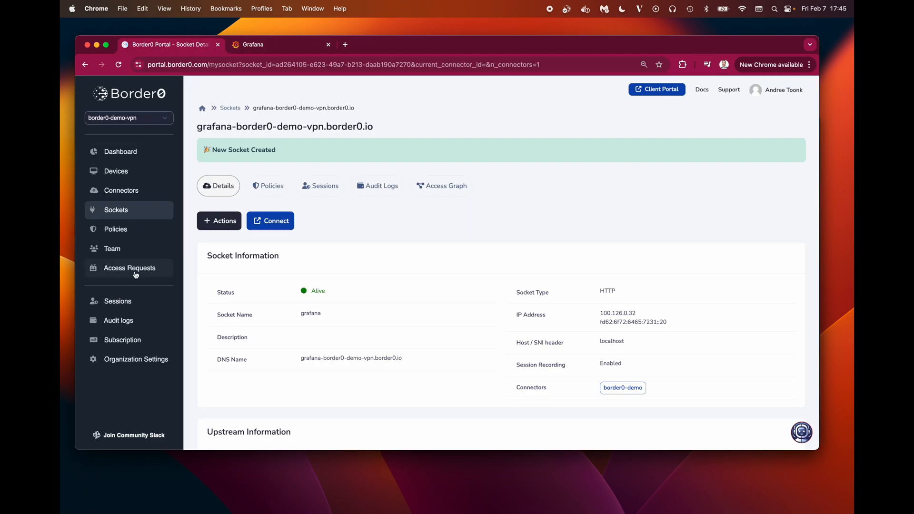
left_click(113, 304)
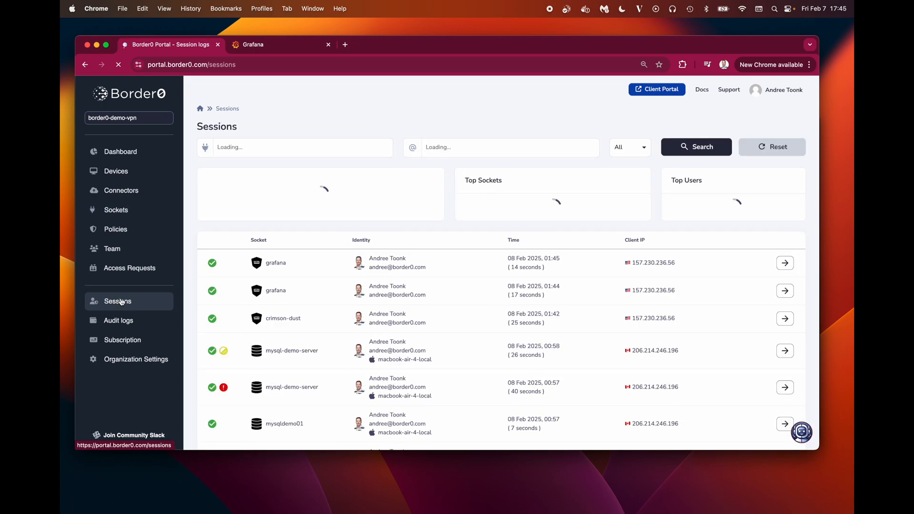
left_click(389, 389)
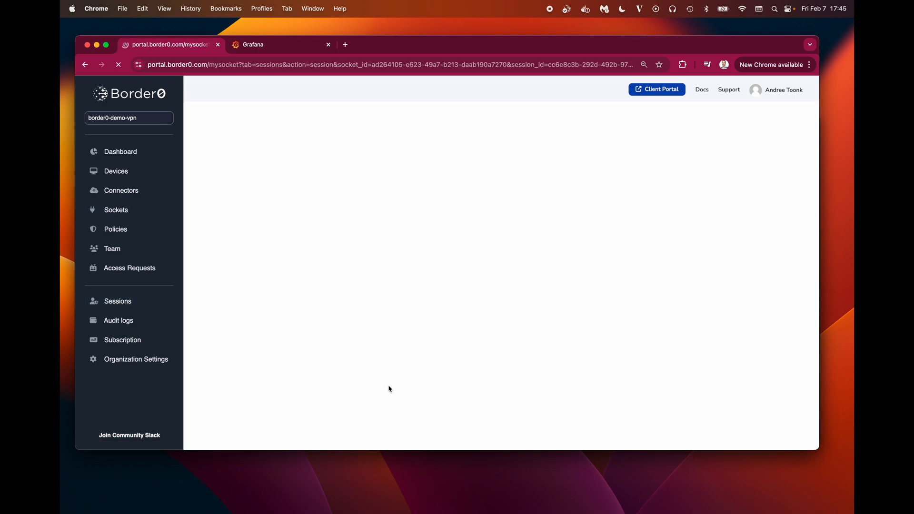
scroll(392, 386, "down", 5)
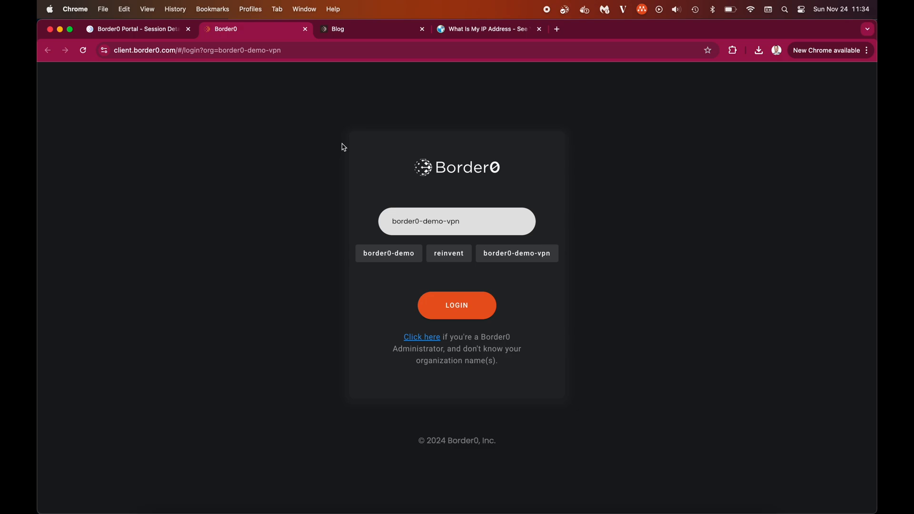
Log in to the border0-demo-vpn organization in the client portal, search services for "connec" and open an SSH session to ssh-connector01
left_click(506, 250)
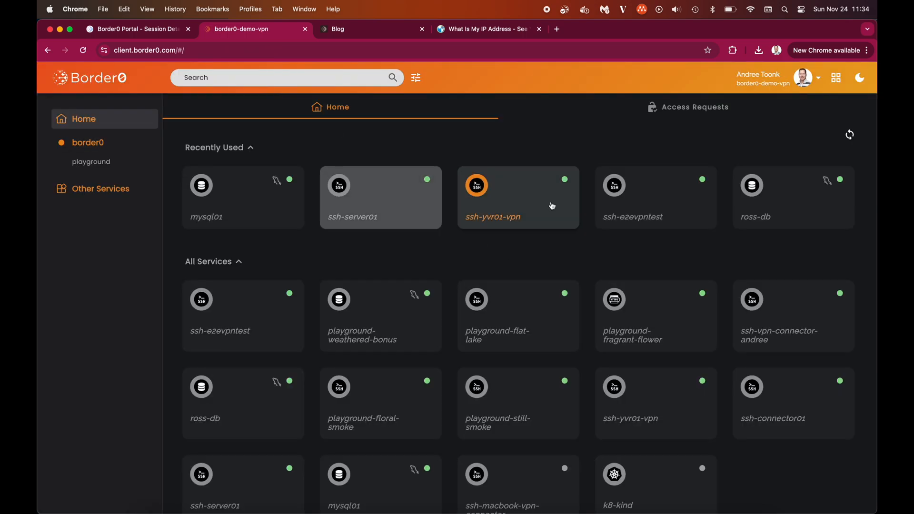
left_click(292, 78)
type("connec")
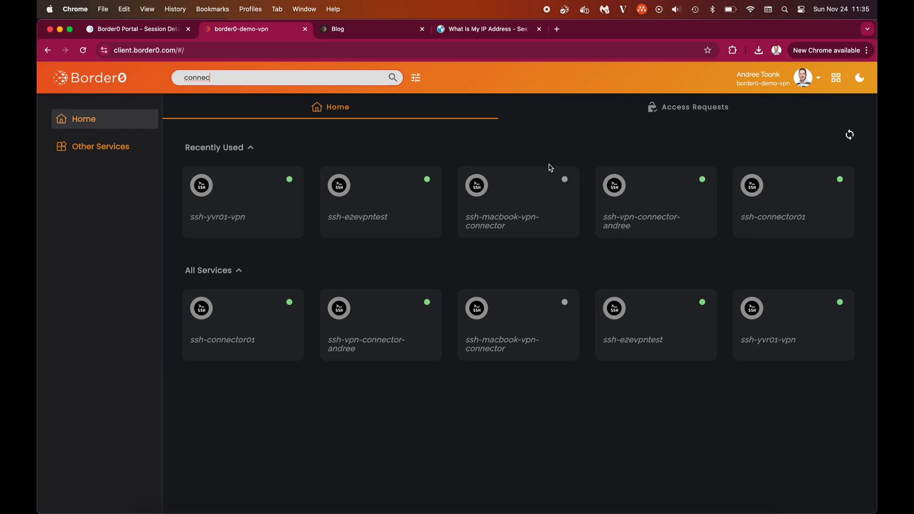
left_click(771, 196)
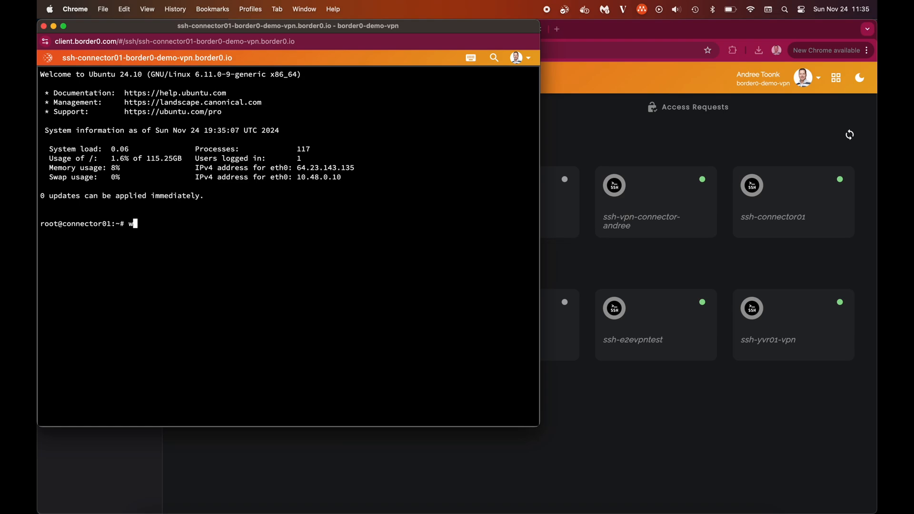
Run w in the ssh-connector01 web terminal to check the Border0.com login, and start top
type("w")
key("Return")
triple_click(133, 268)
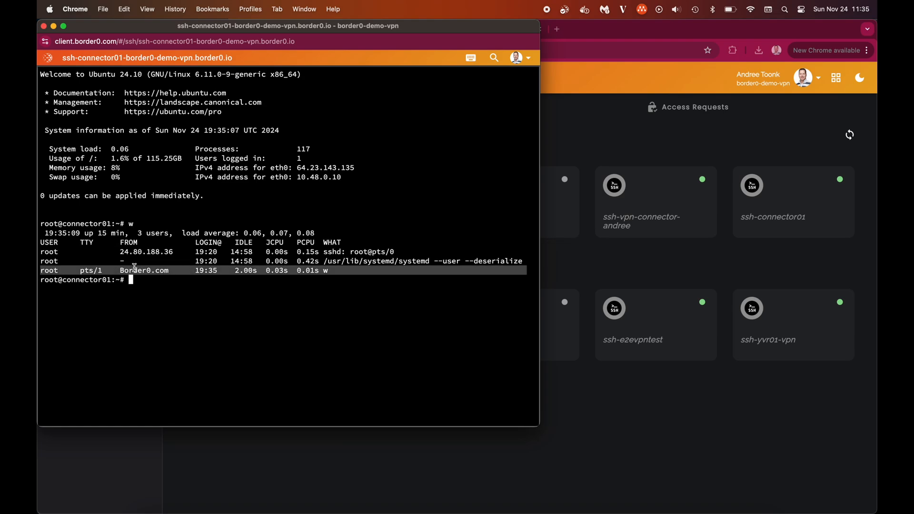
left_click(134, 267)
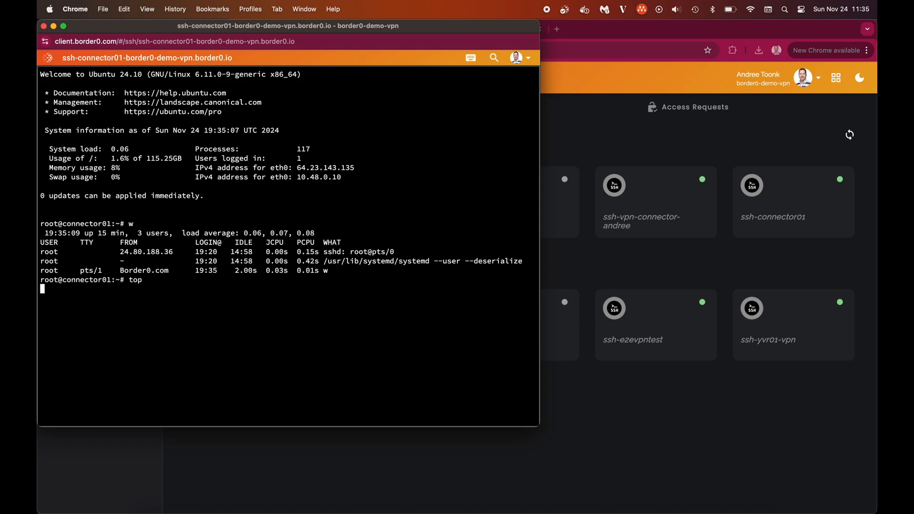
key("Return")
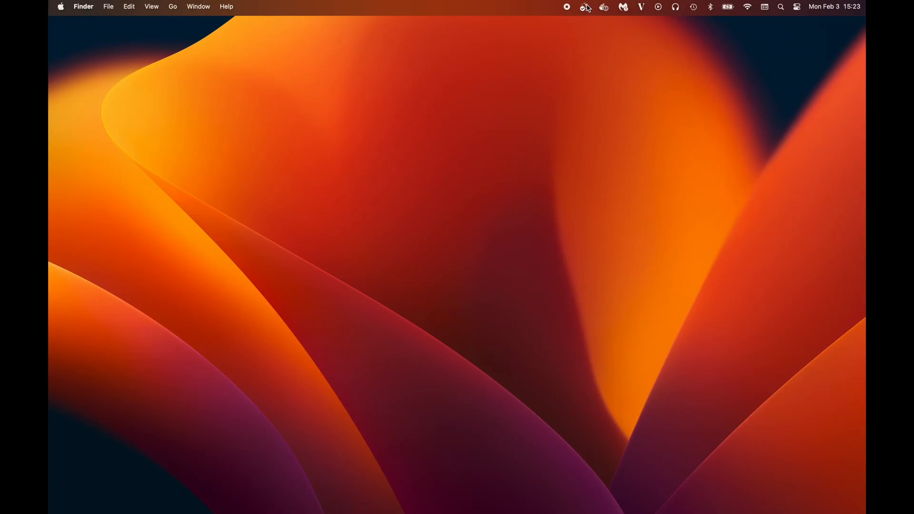
Open the connection options for the mysql01 resource in the Border0 macOS client and select MySQL Workbench as the client
left_click(584, 6)
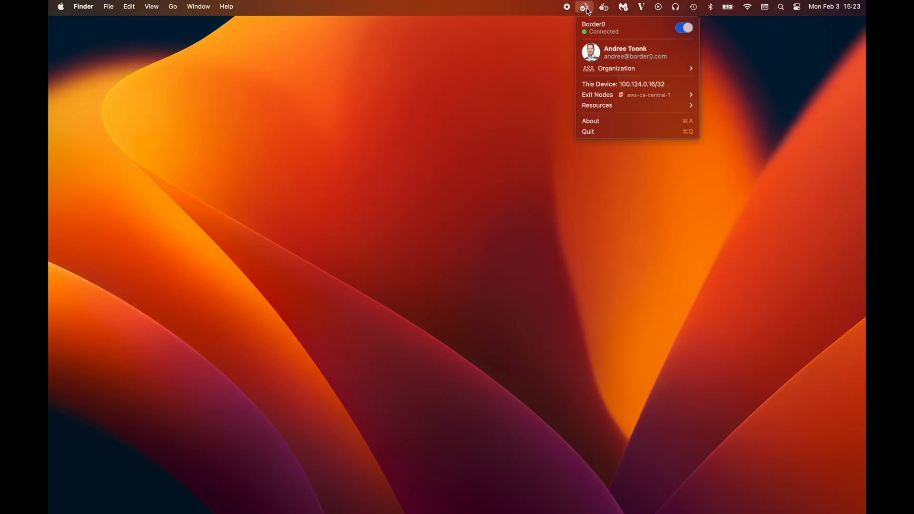
mouse_move(610, 100)
mouse_move(654, 107)
mouse_move(418, 265)
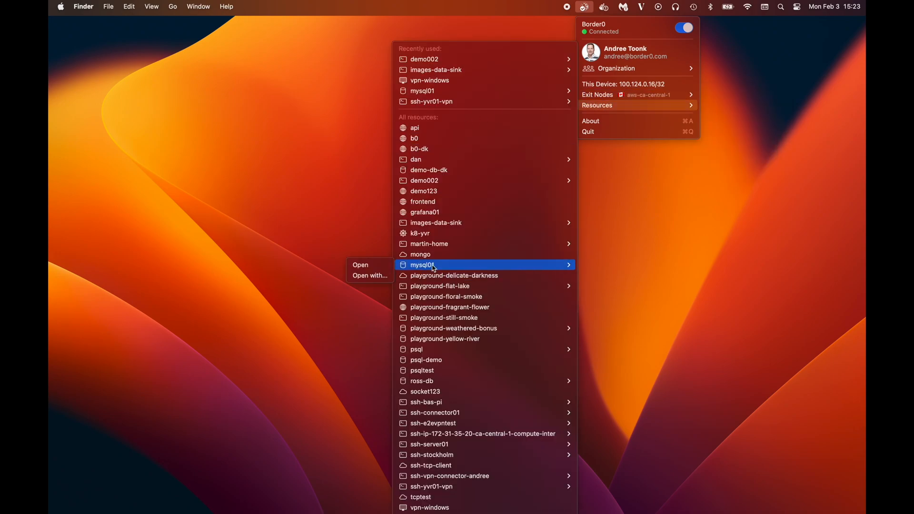
left_click(374, 275)
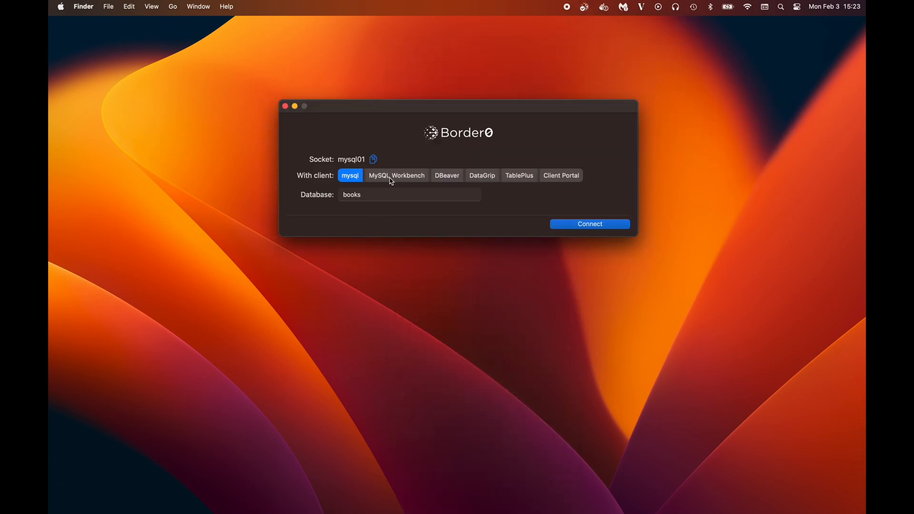
left_click(391, 176)
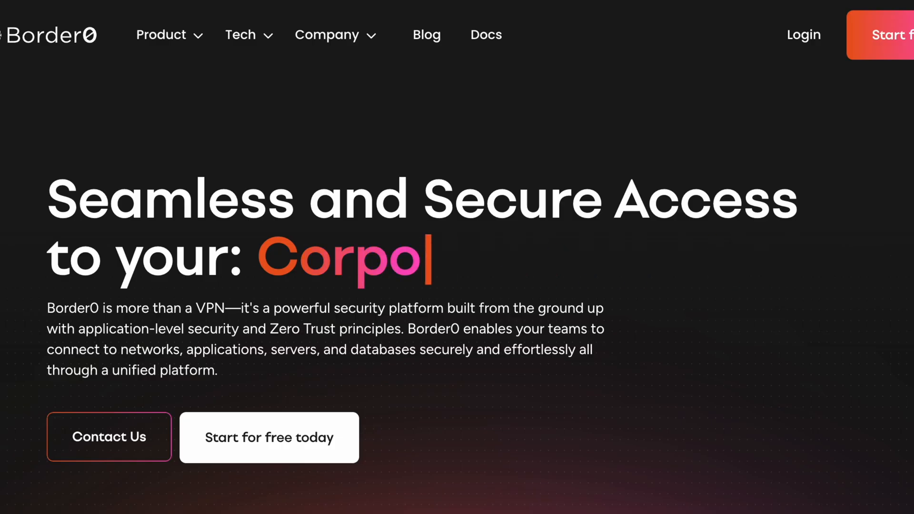